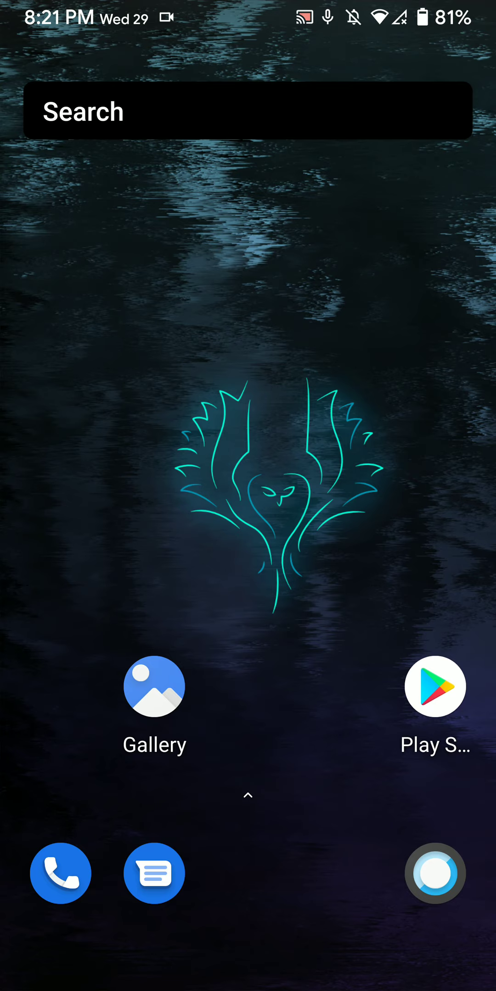
- Reach the system Settings list via the notification shade's gear
{"action": "left_click_drag", "start_coordinate": [248, 7], "coordinate": [248, 543]}
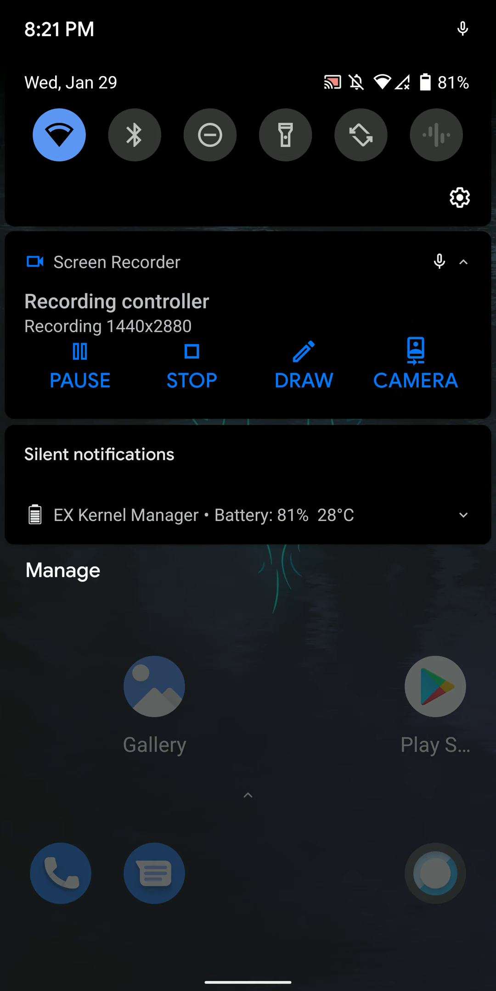
{"action": "left_click", "coordinate": [460, 197]}
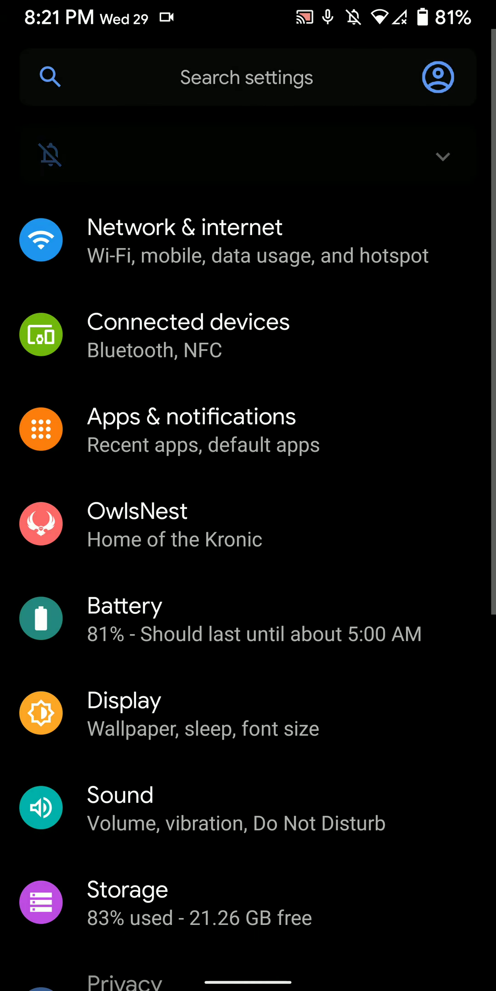
{"action": "scroll", "coordinate": [248, 496], "scroll_direction": "down", "scroll_amount": 10}
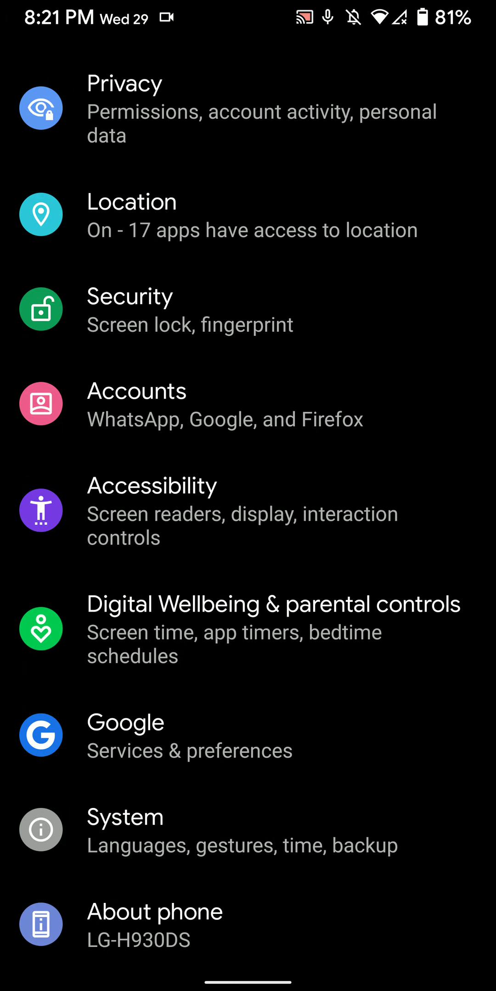
{"action": "scroll", "coordinate": [248, 496], "scroll_direction": "up", "scroll_amount": 3}
{"action": "scroll", "coordinate": [248, 496], "scroll_direction": "up", "scroll_amount": 8}
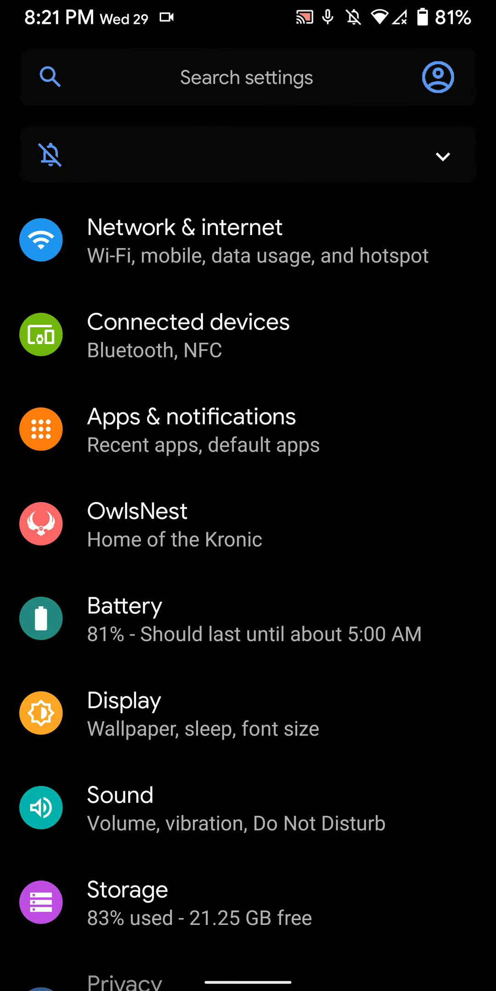
- In OwlsNest > Statusbar, check System icons, then switch 'Use old mobile type style' on
{"action": "left_click", "coordinate": [247, 525]}
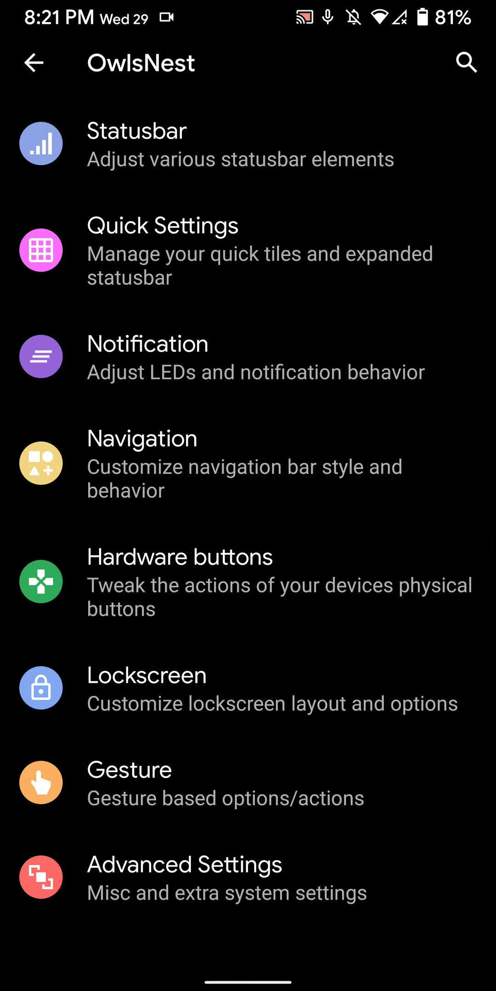
{"action": "left_click", "coordinate": [249, 143]}
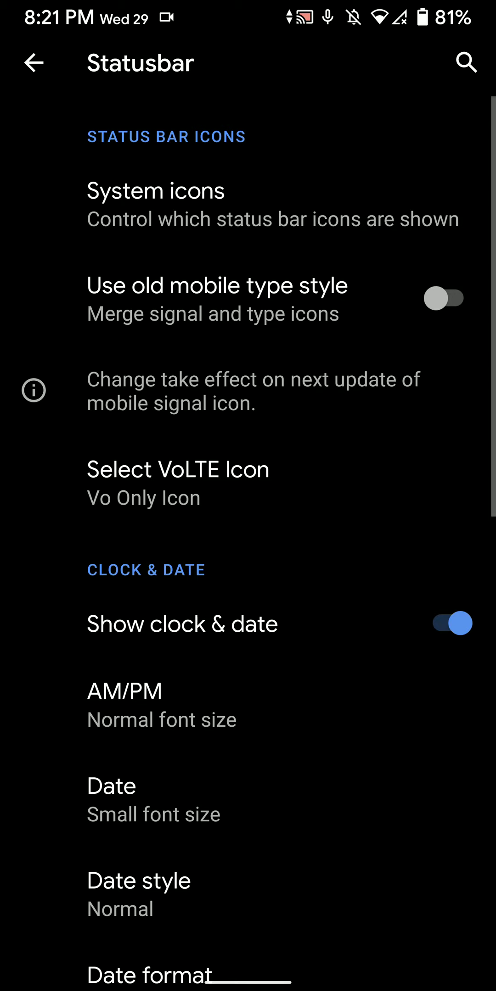
{"action": "left_click", "coordinate": [340, 204]}
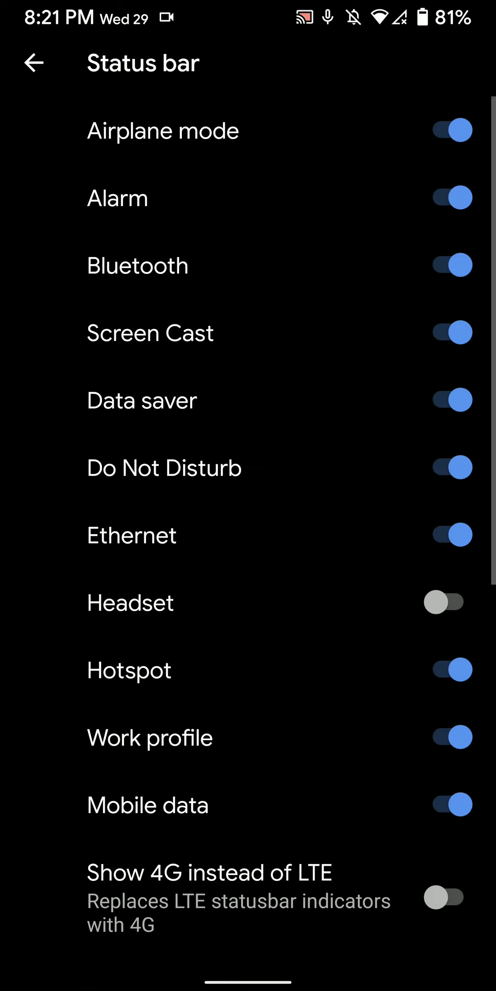
{"action": "scroll", "coordinate": [248, 511], "scroll_direction": "down", "scroll_amount": 1}
{"action": "scroll", "coordinate": [247, 511], "scroll_direction": "down", "scroll_amount": 2}
{"action": "scroll", "coordinate": [248, 511], "scroll_direction": "down", "scroll_amount": 3}
{"action": "scroll", "coordinate": [248, 511], "scroll_direction": "down", "scroll_amount": 1}
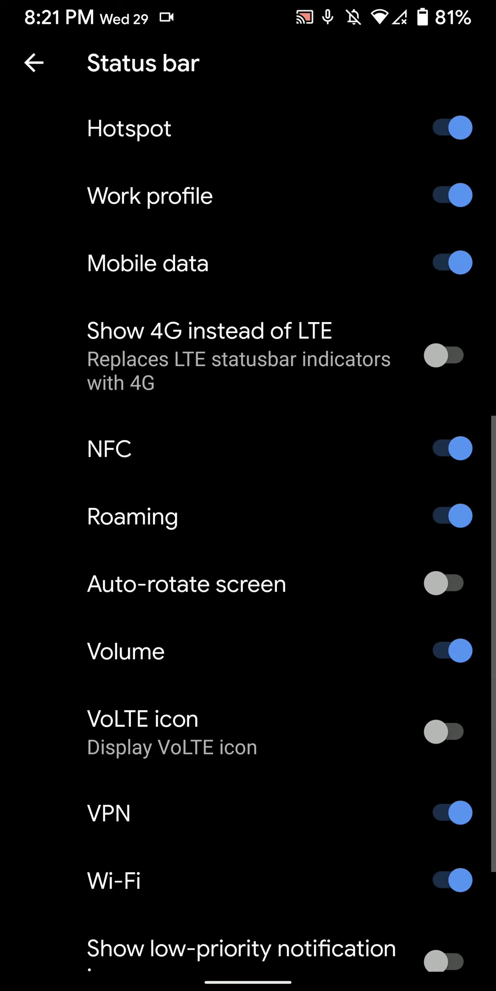
{"action": "scroll", "coordinate": [248, 512], "scroll_direction": "down", "scroll_amount": 3}
{"action": "scroll", "coordinate": [248, 511], "scroll_direction": "down", "scroll_amount": 1}
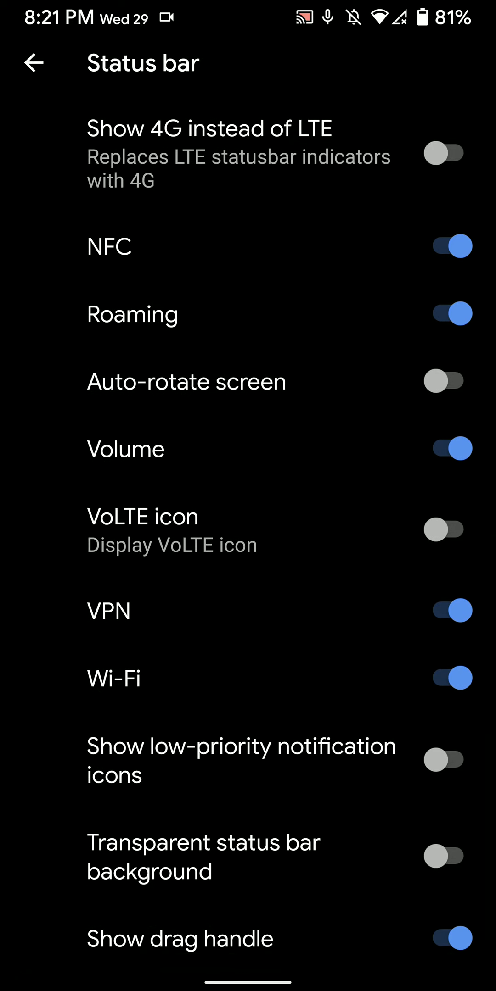
{"action": "left_click_drag", "start_coordinate": [492, 585], "coordinate": [450, 586]}
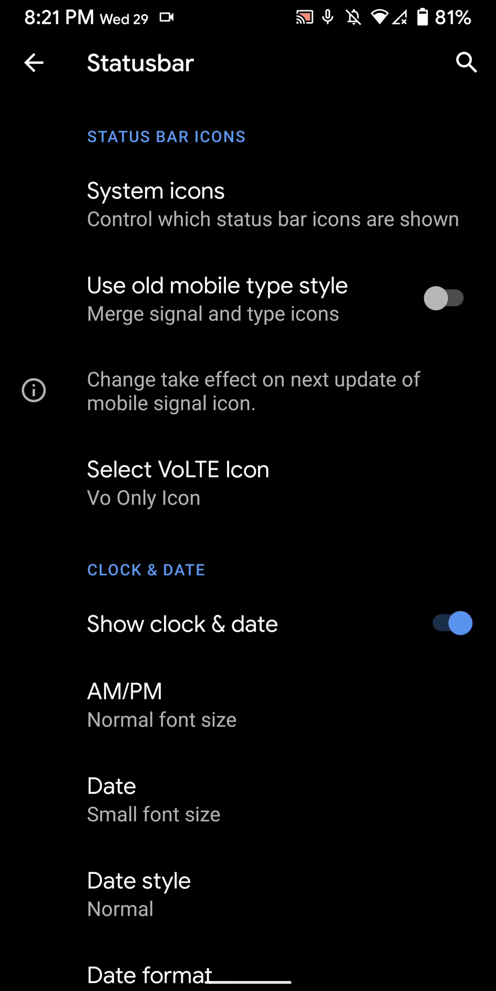
{"action": "left_click", "coordinate": [341, 298]}
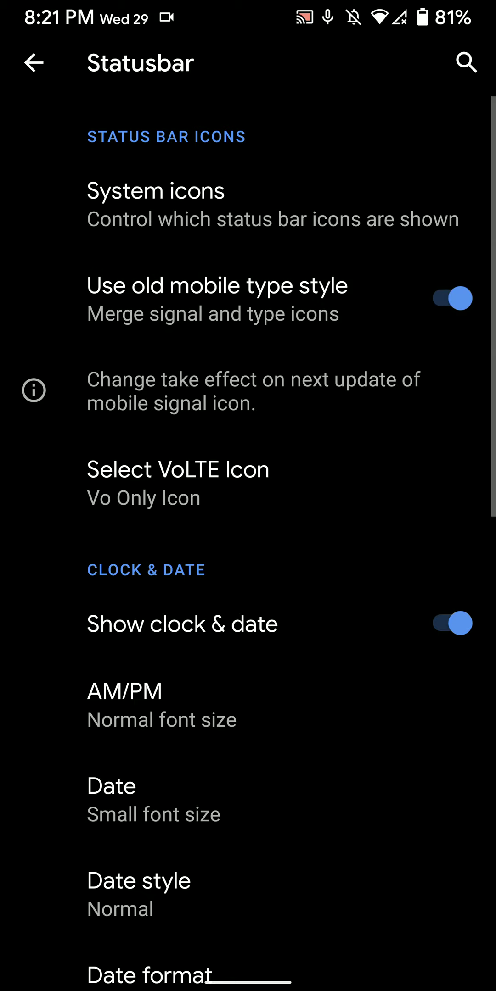
{"action": "left_click_drag", "start_coordinate": [493, 229], "coordinate": [450, 230]}
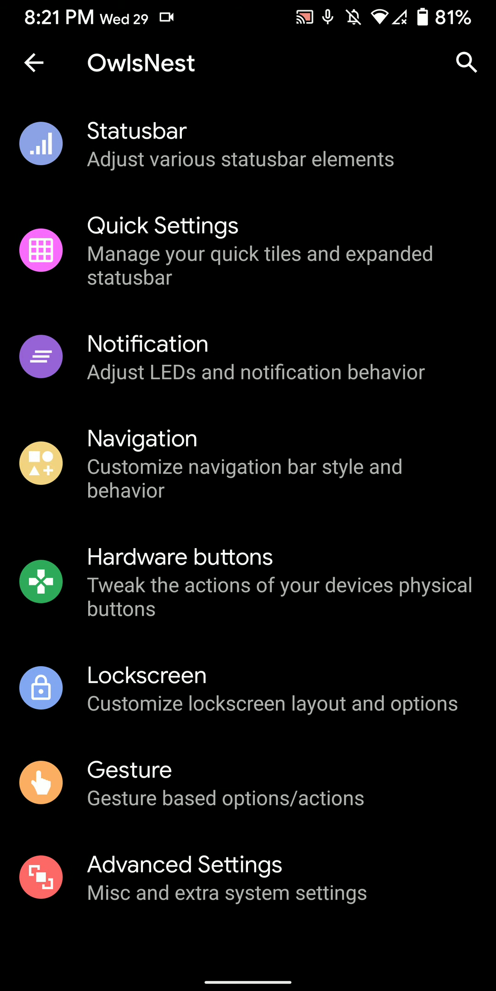
- Switch 'Use old mobile type style' off and review the AM/PM and Date format choices unchanged
{"action": "left_click", "coordinate": [233, 148]}
{"action": "left_click", "coordinate": [256, 298]}
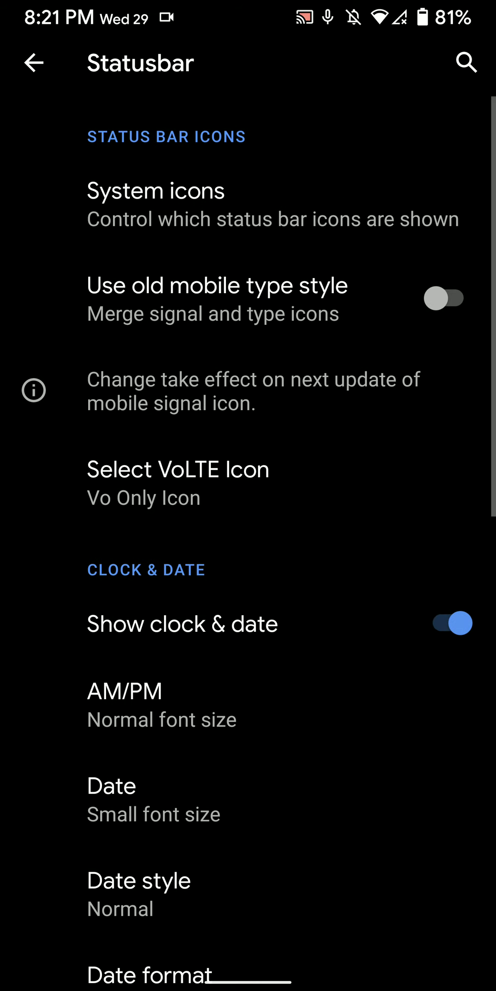
{"action": "scroll", "coordinate": [258, 544], "scroll_direction": "down", "scroll_amount": 2}
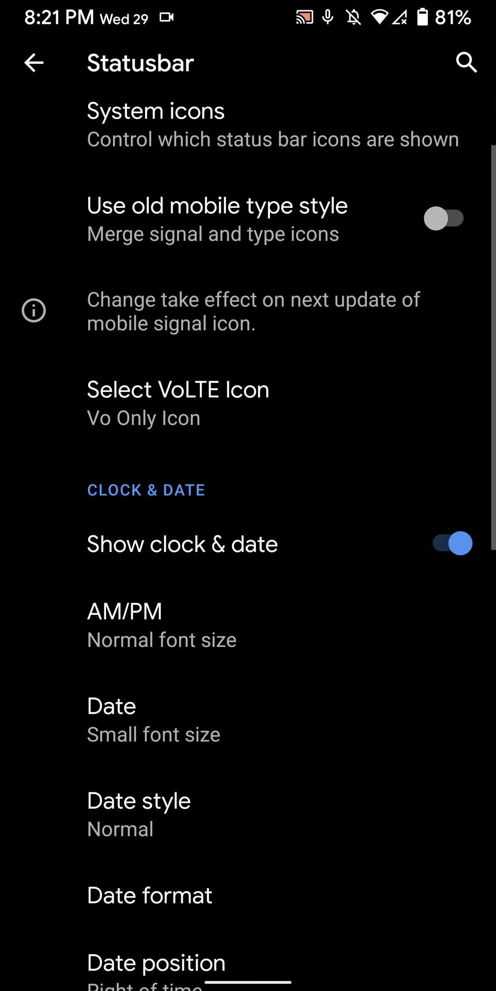
{"action": "scroll", "coordinate": [258, 543], "scroll_direction": "down", "scroll_amount": 1}
{"action": "scroll", "coordinate": [259, 543], "scroll_direction": "down", "scroll_amount": 1}
{"action": "scroll", "coordinate": [259, 544], "scroll_direction": "down", "scroll_amount": 2}
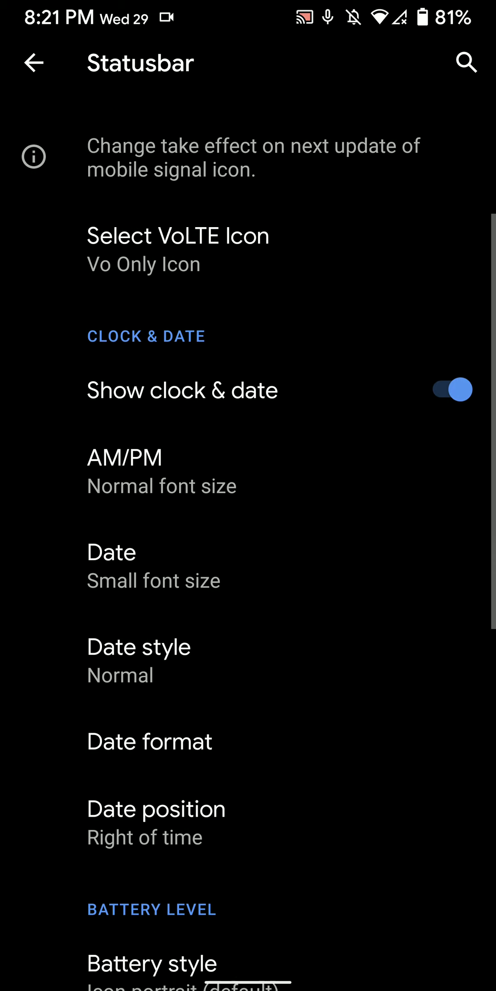
{"action": "scroll", "coordinate": [258, 543], "scroll_direction": "down", "scroll_amount": 1}
{"action": "scroll", "coordinate": [257, 545], "scroll_direction": "down", "scroll_amount": 1}
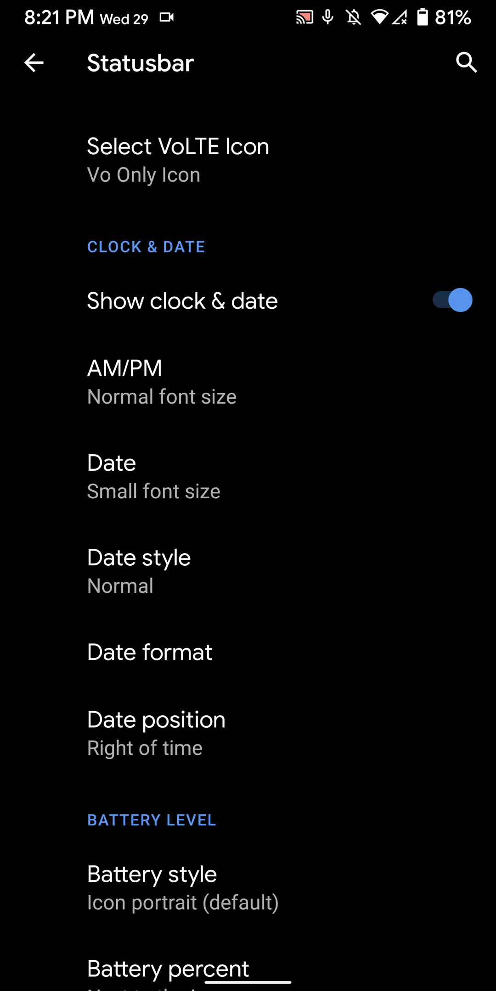
{"action": "scroll", "coordinate": [258, 545], "scroll_direction": "down", "scroll_amount": 2}
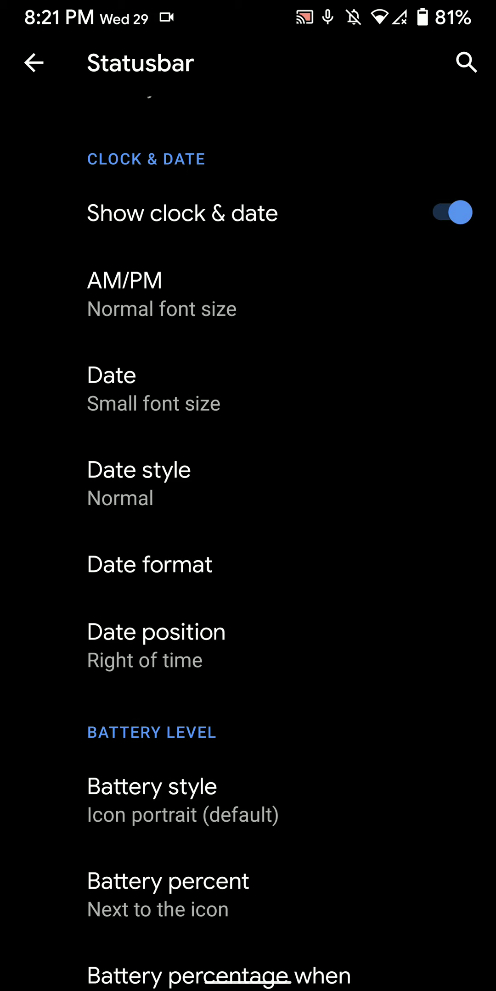
{"action": "left_click", "coordinate": [162, 294]}
{"action": "left_click", "coordinate": [203, 555]}
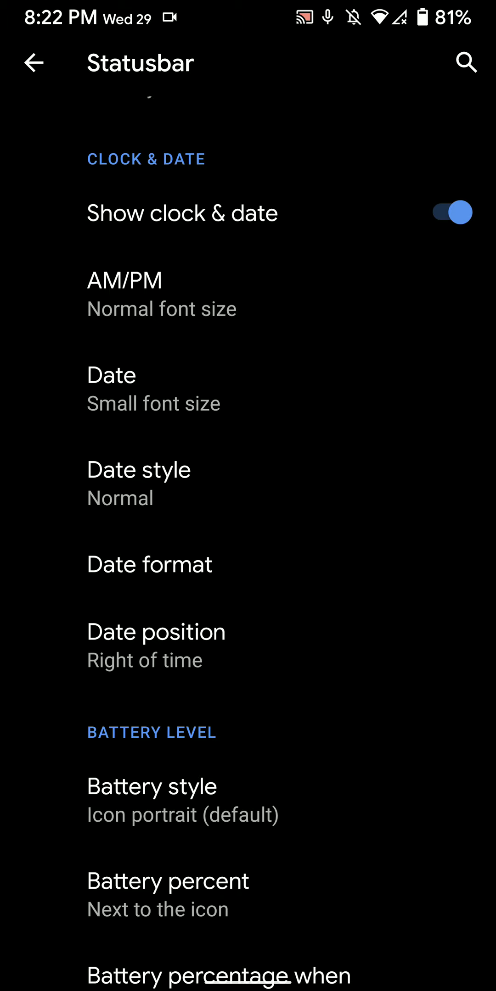
{"action": "left_click", "coordinate": [149, 565]}
{"action": "scroll", "coordinate": [249, 496], "scroll_direction": "up", "scroll_amount": 3}
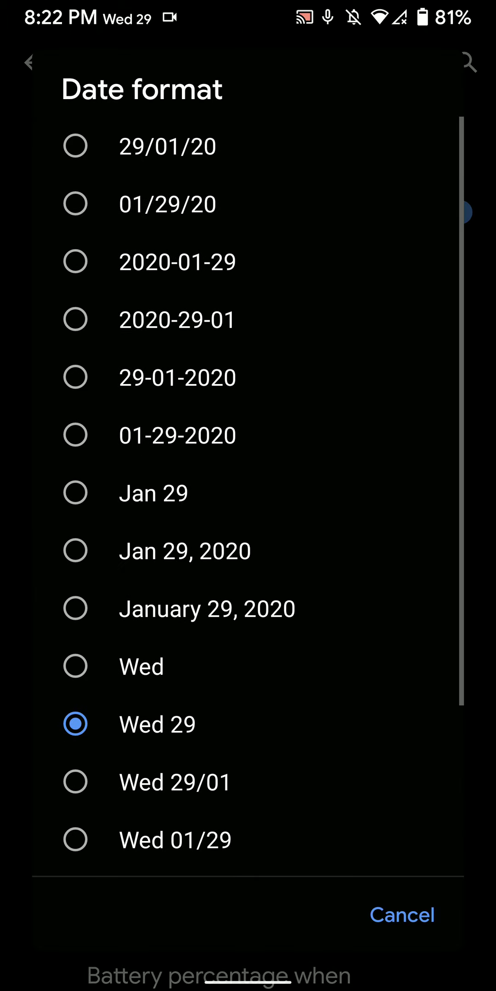
{"action": "left_click", "coordinate": [402, 916]}
{"action": "scroll", "coordinate": [248, 542], "scroll_direction": "down", "scroll_amount": 3}
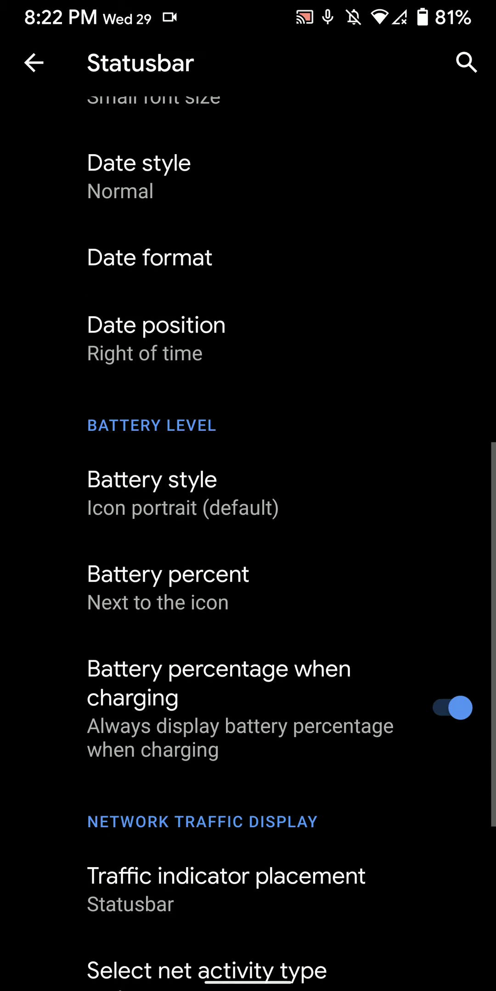
- Set Battery style to Filled circle, then Dotted circle, keeping traffic indicator placement on Statusbar
{"action": "left_click", "coordinate": [153, 492]}
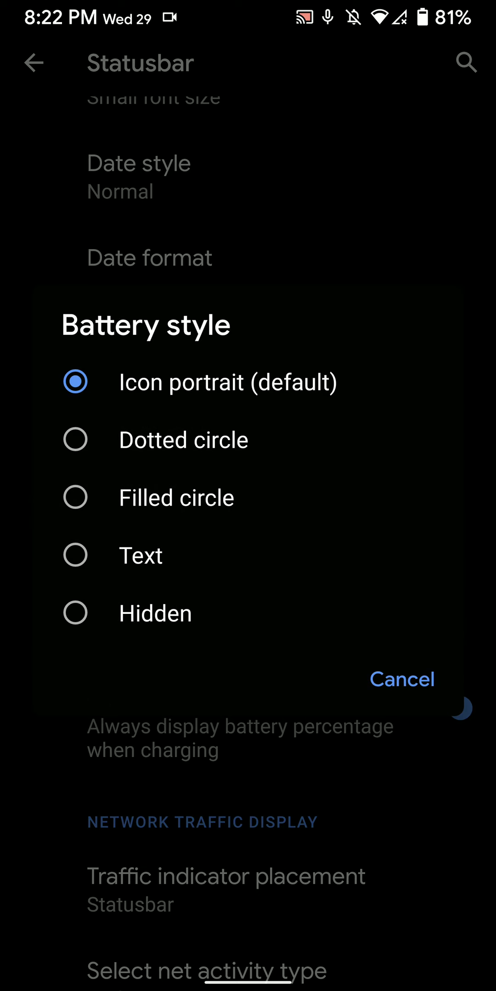
{"action": "left_click", "coordinate": [176, 498]}
{"action": "scroll", "coordinate": [247, 542], "scroll_direction": "down", "scroll_amount": 2}
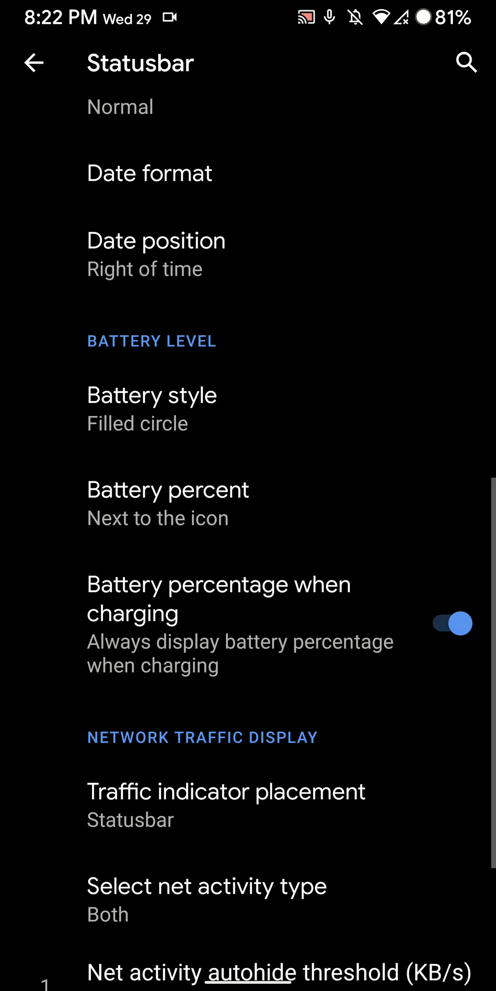
{"action": "left_click", "coordinate": [152, 381]}
{"action": "left_click", "coordinate": [184, 440]}
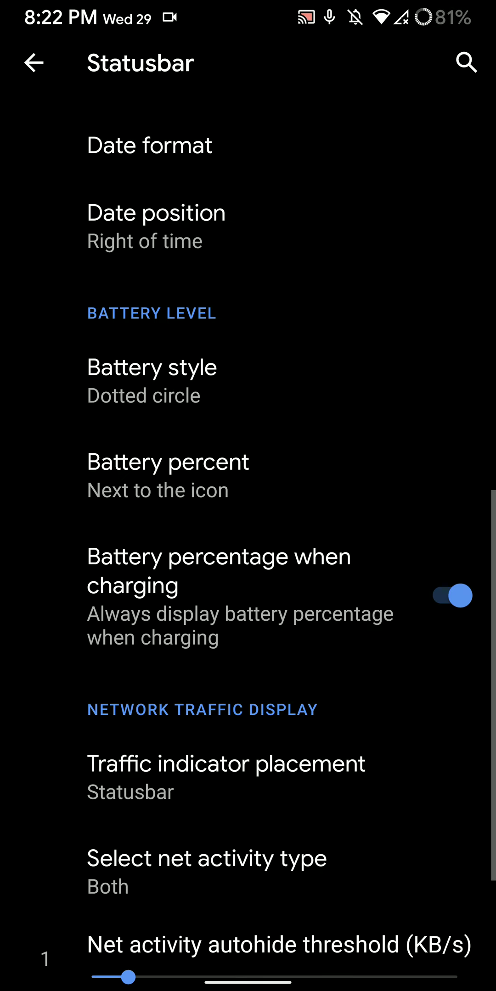
{"action": "scroll", "coordinate": [249, 620], "scroll_direction": "down", "scroll_amount": 3}
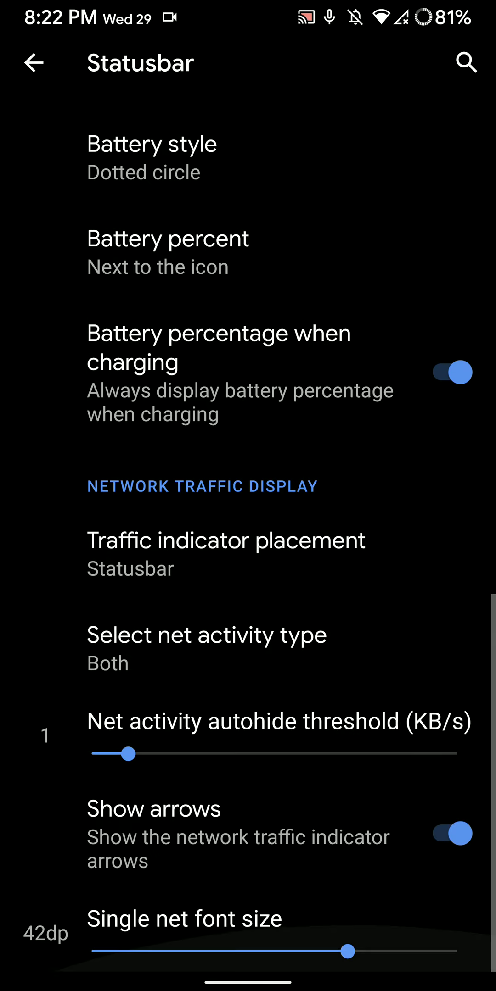
{"action": "left_click", "coordinate": [225, 542]}
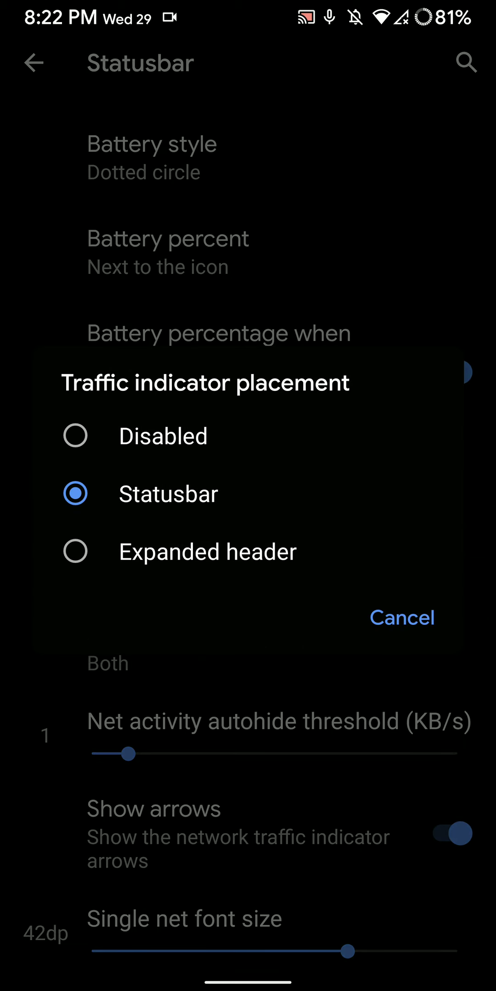
{"action": "left_click", "coordinate": [168, 495]}
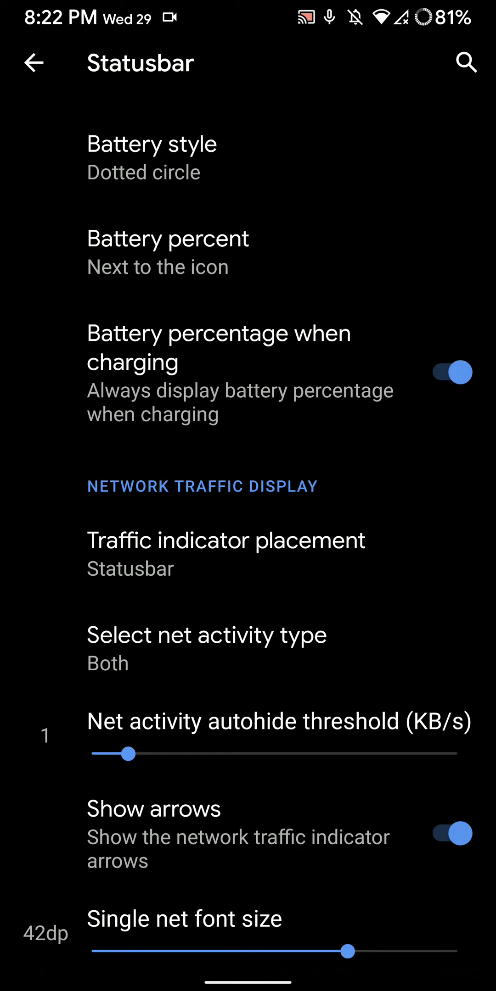
- Look over OwlsNest's Quick Settings customisation page without changing anything
{"action": "left_click", "coordinate": [34, 63]}
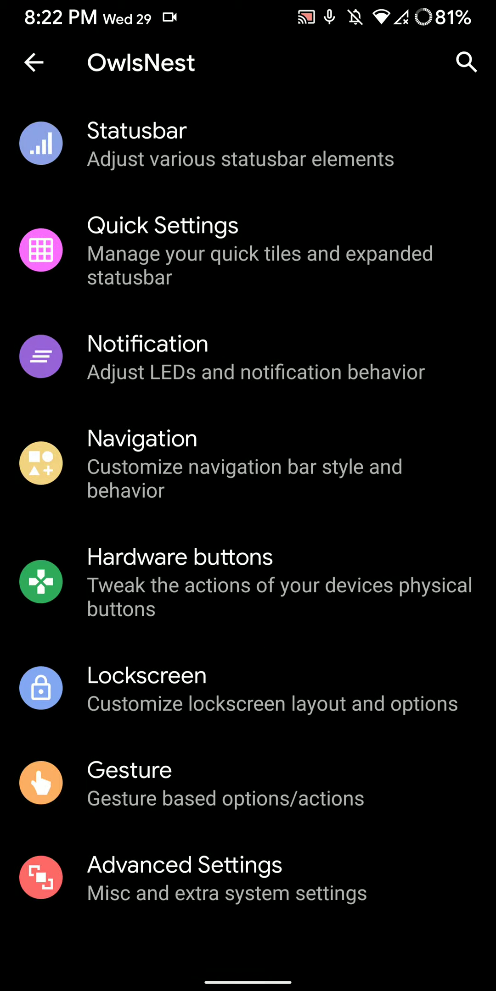
{"action": "left_click", "coordinate": [221, 232]}
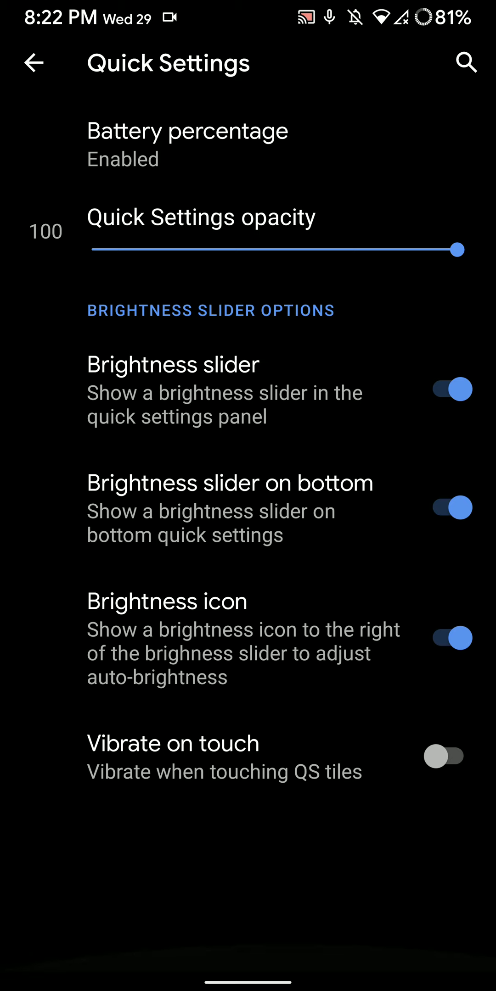
{"action": "left_click_drag", "start_coordinate": [493, 798], "coordinate": [441, 798]}
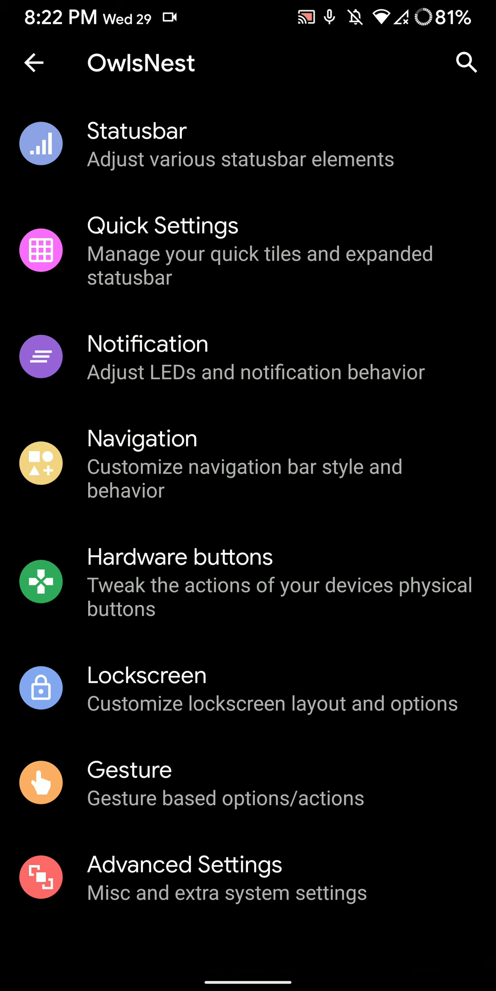
- Review Notifications' Battery Charging Light colors unchanged, then bring down the quick settings shade
{"action": "left_click", "coordinate": [256, 357]}
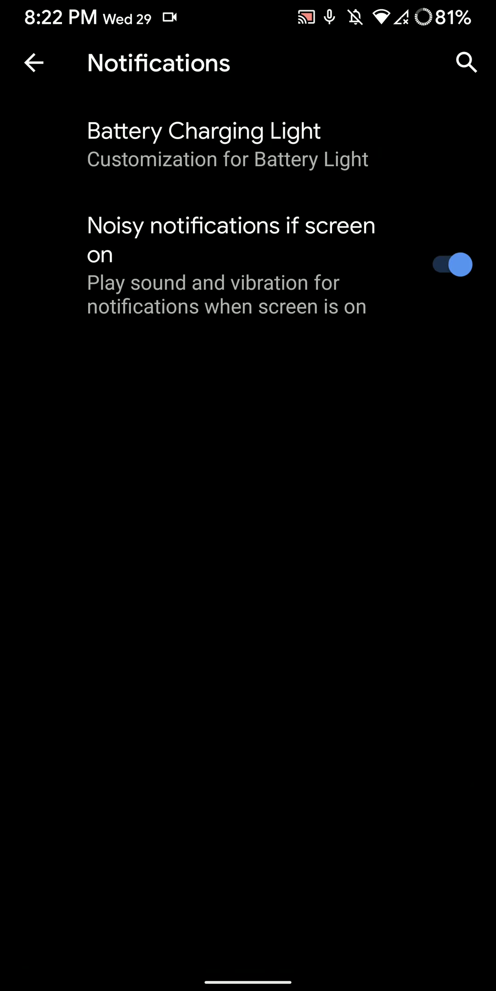
{"action": "left_click", "coordinate": [232, 145]}
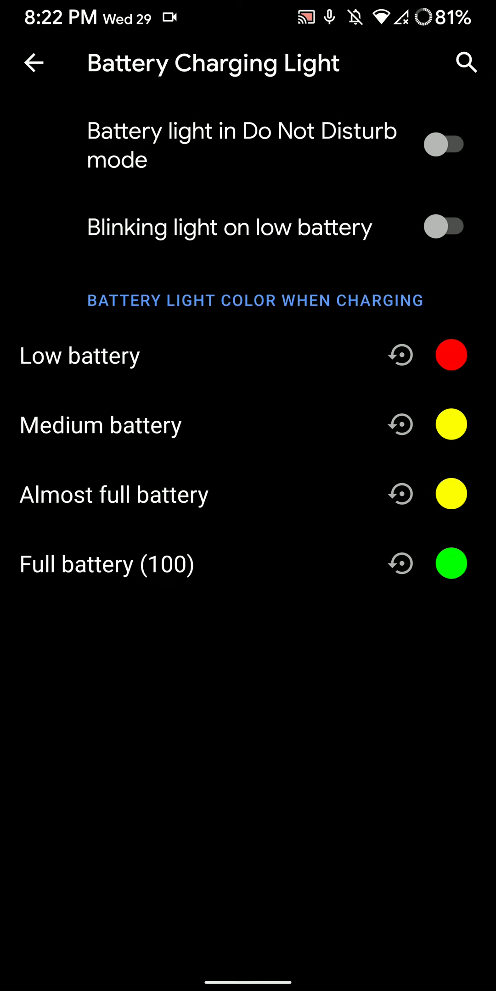
{"action": "left_click_drag", "start_coordinate": [493, 706], "coordinate": [458, 707]}
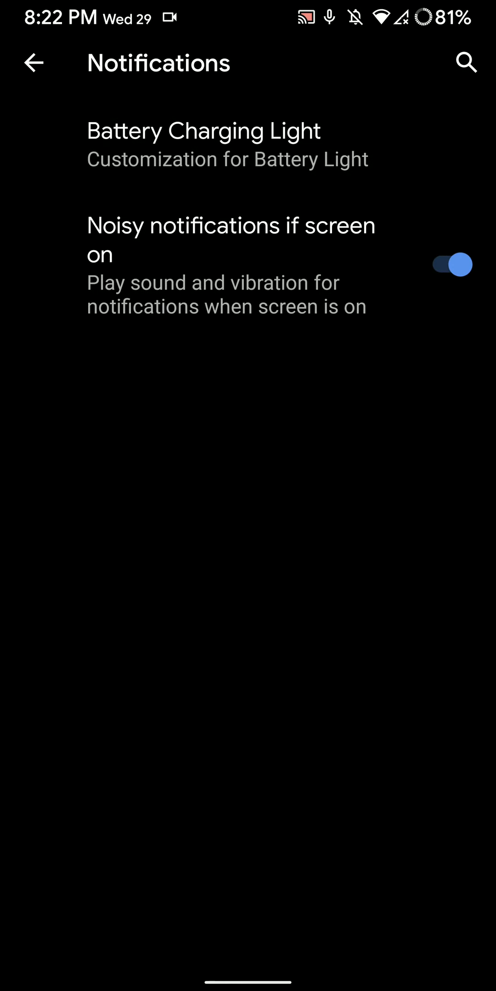
{"action": "left_click_drag", "start_coordinate": [492, 563], "coordinate": [457, 565]}
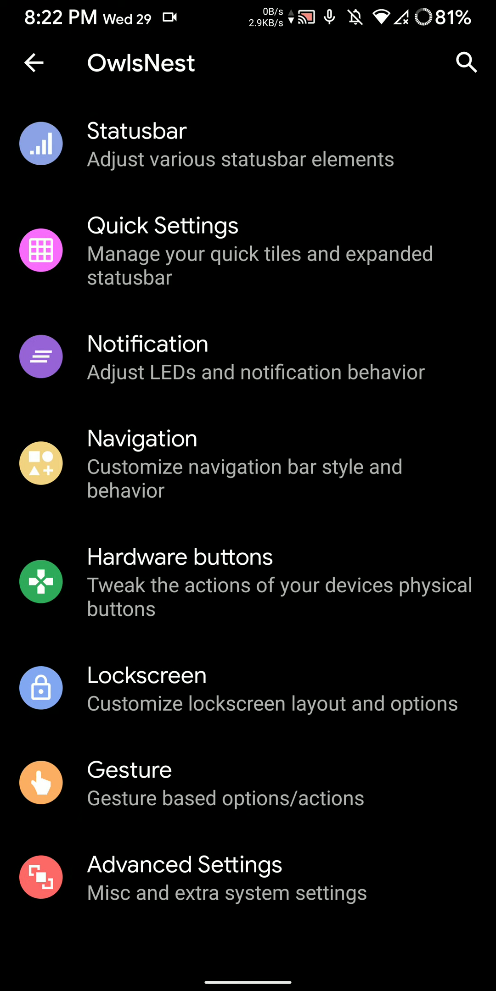
{"action": "left_click", "coordinate": [255, 358]}
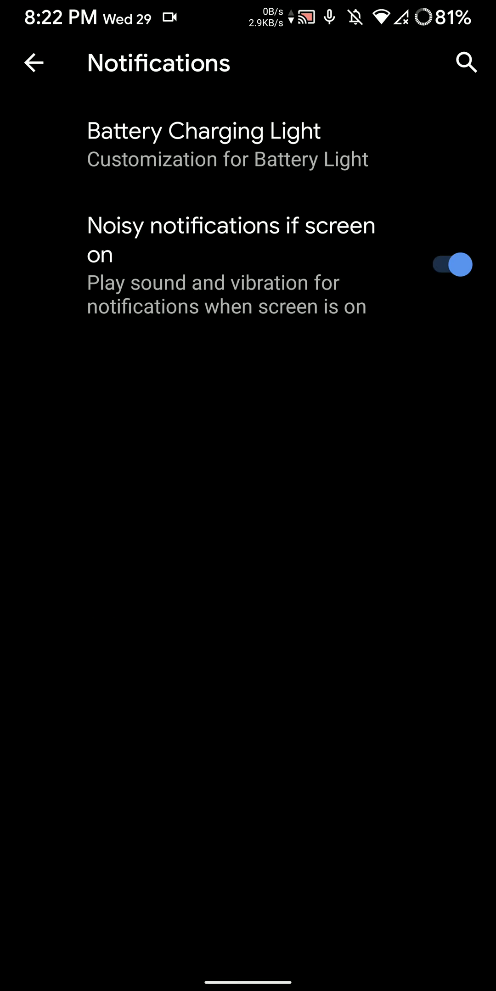
{"action": "left_click_drag", "start_coordinate": [248, 4], "coordinate": [247, 496]}
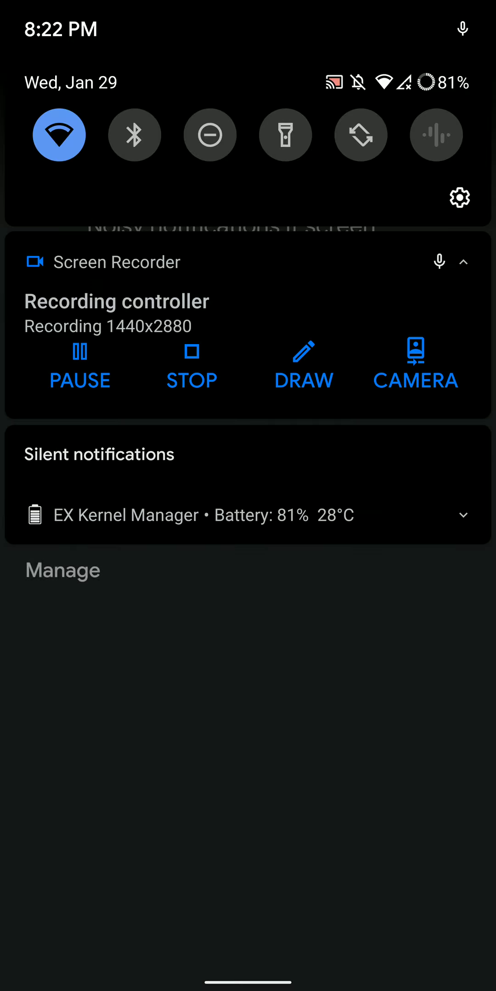
- Turn the Wi-Fi tile off and review the Hardware buttons power menu options unchanged
{"action": "left_click", "coordinate": [59, 136]}
{"action": "left_click_drag", "start_coordinate": [248, 775], "coordinate": [247, 233]}
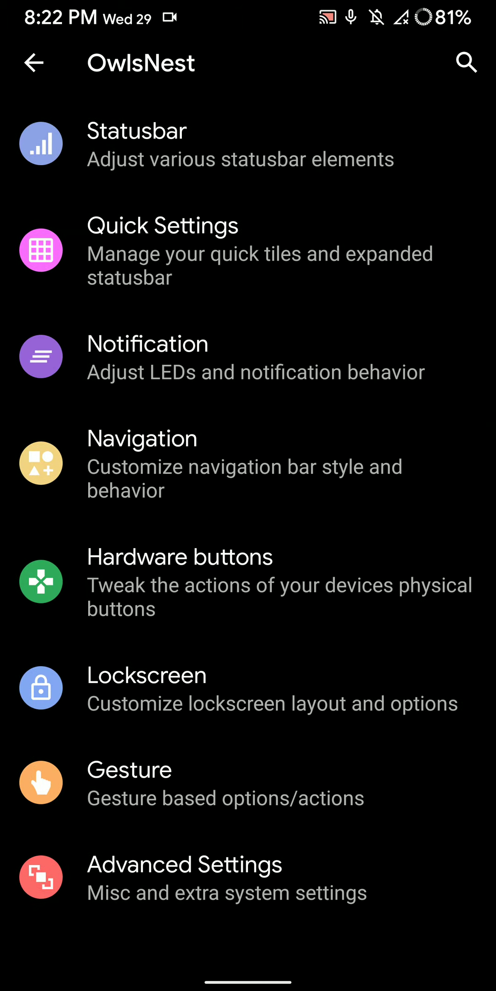
{"action": "left_click", "coordinate": [247, 582]}
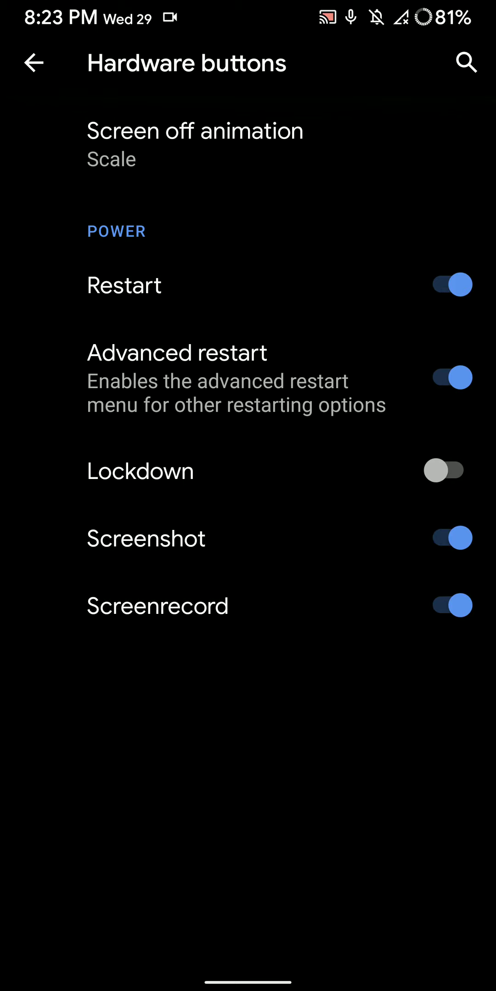
{"action": "left_click_drag", "start_coordinate": [493, 643], "coordinate": [418, 643]}
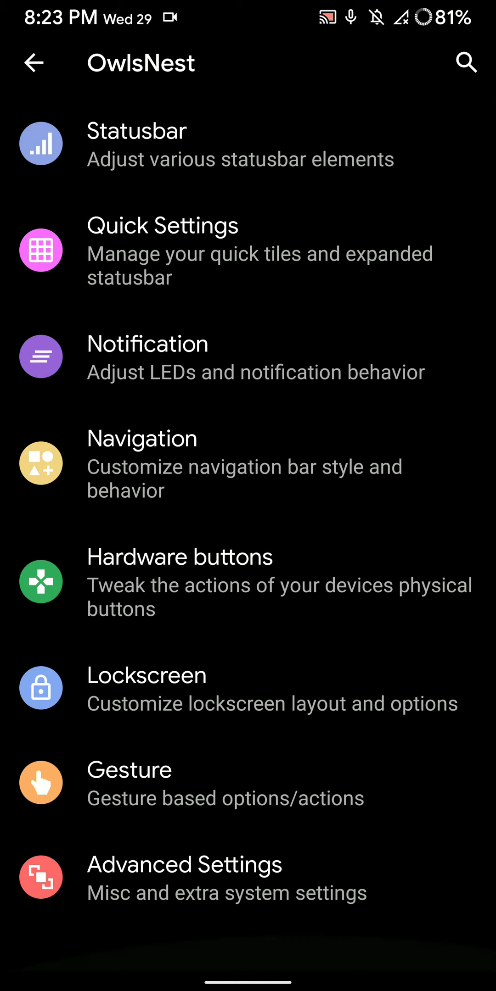
- Look over the Lockscreen shortcuts options without changes
{"action": "left_click", "coordinate": [147, 689]}
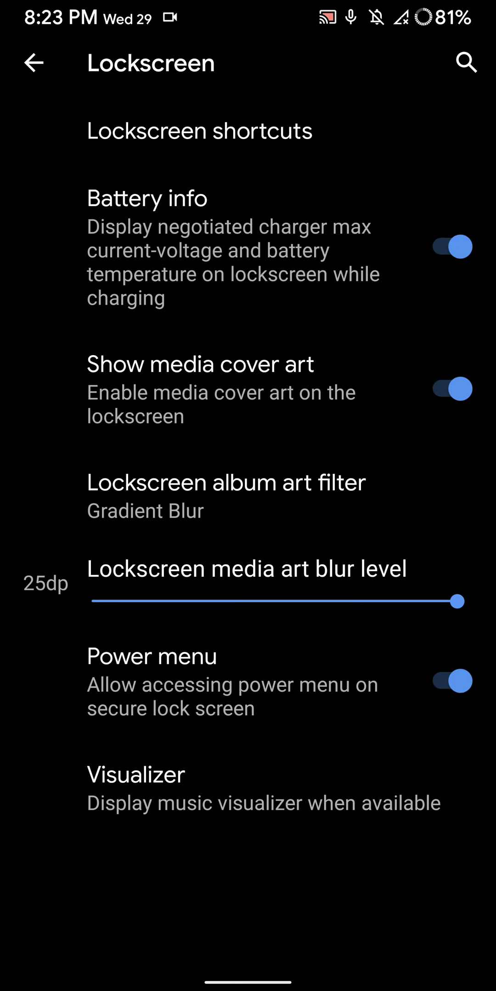
{"action": "left_click", "coordinate": [200, 131]}
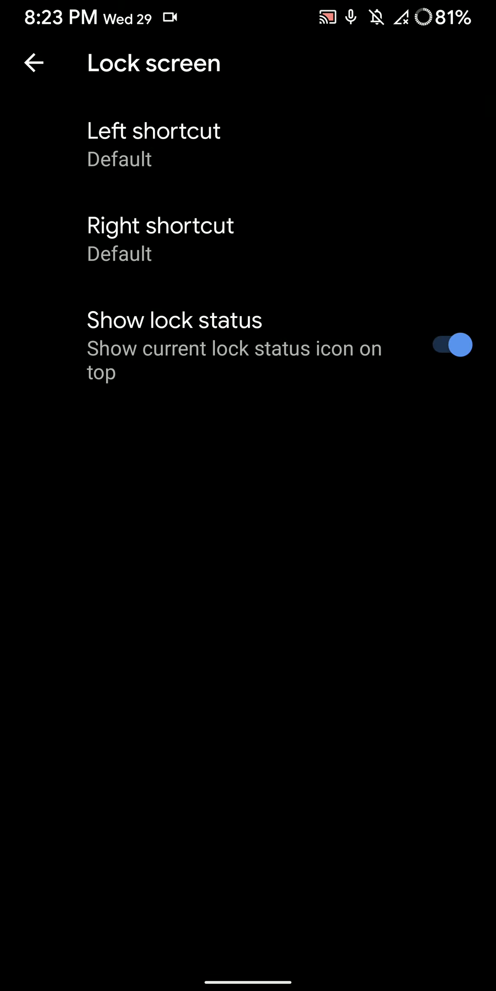
{"action": "key", "text": "Escape"}
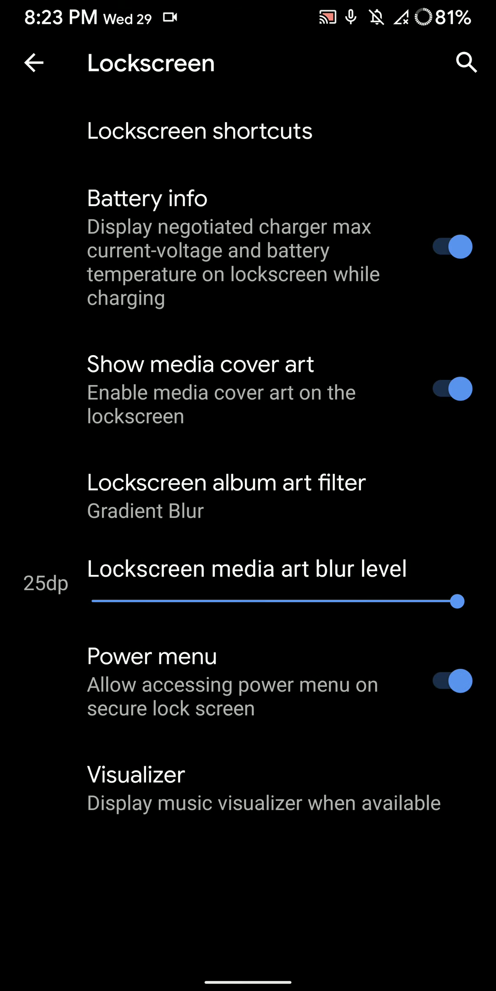
- Review the lockscreen Visualizer settings unchanged, then reach OwlsNest's Gesture page
{"action": "left_click", "coordinate": [263, 788]}
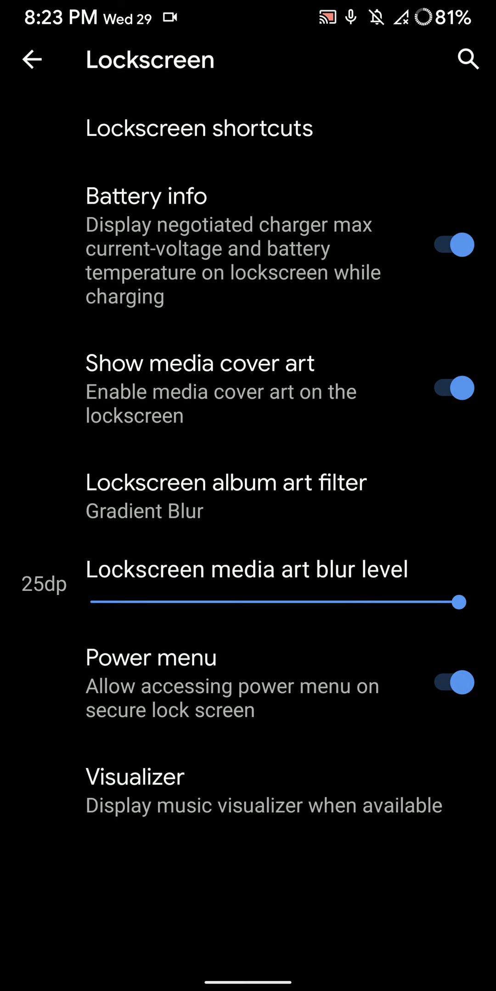
{"action": "left_click", "coordinate": [293, 866]}
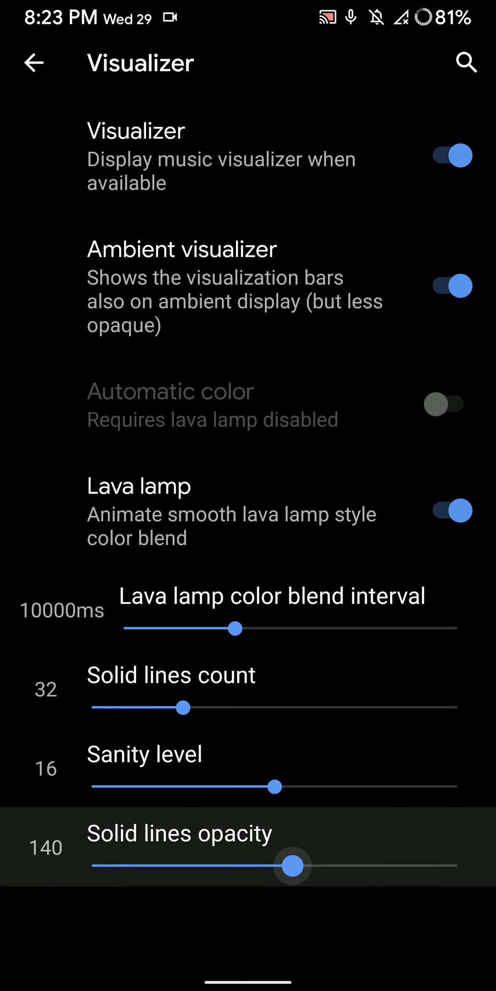
{"action": "key", "text": "Escape"}
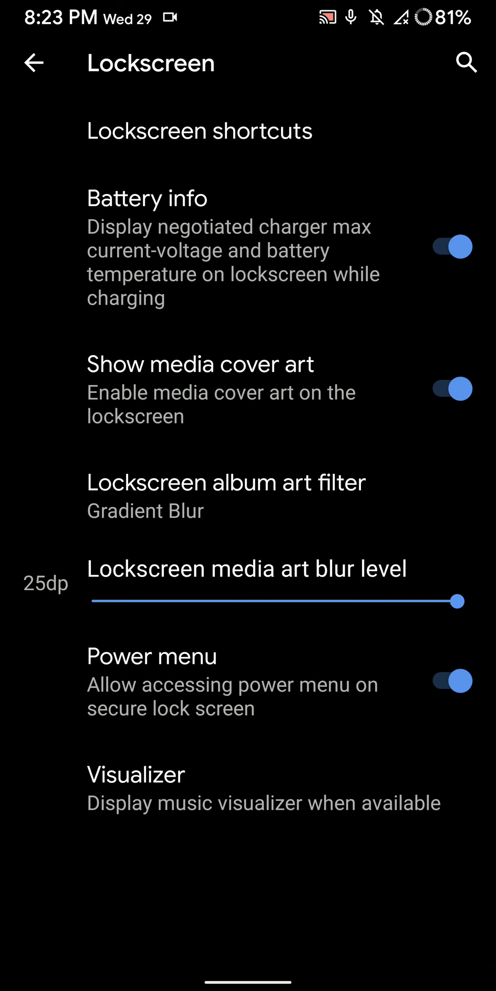
{"action": "key", "text": "Escape"}
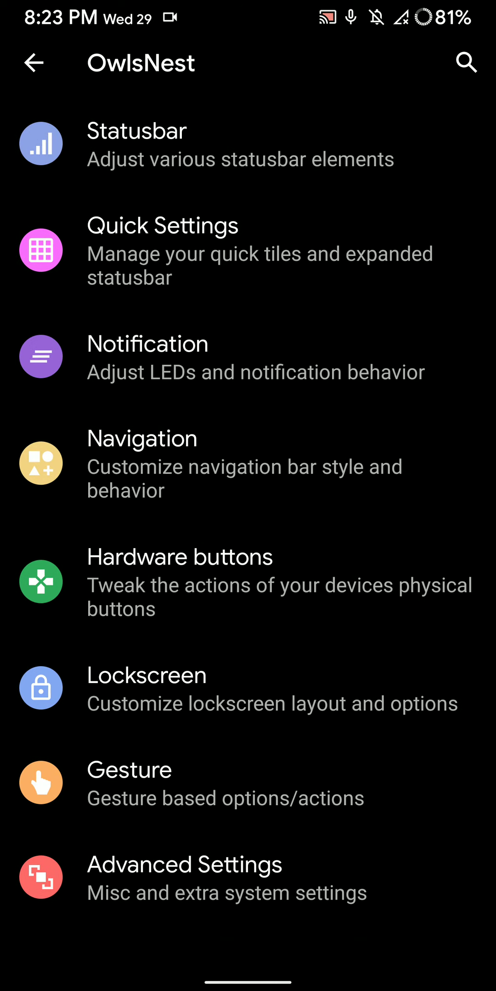
{"action": "left_click", "coordinate": [225, 783]}
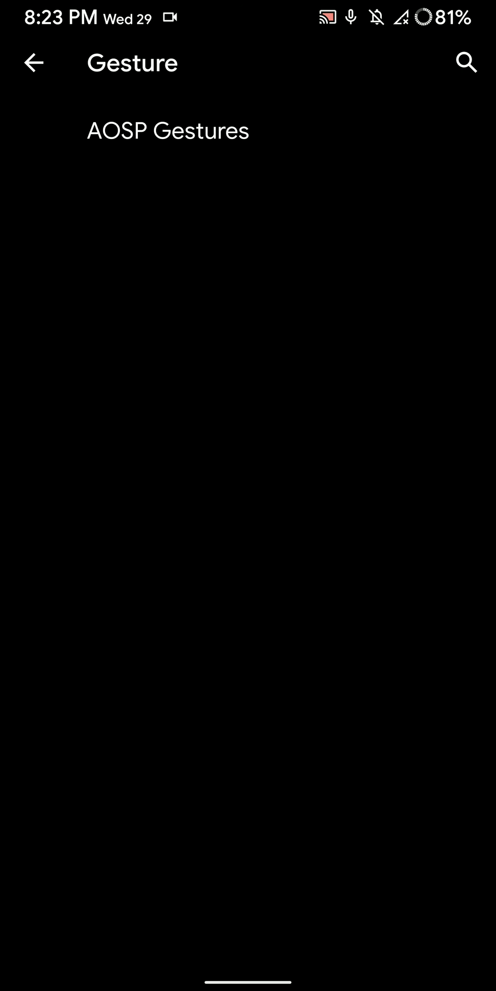
- View the Jump to camera gesture page in AOSP Gestures
{"action": "left_click", "coordinate": [167, 131]}
{"action": "left_click", "coordinate": [177, 143]}
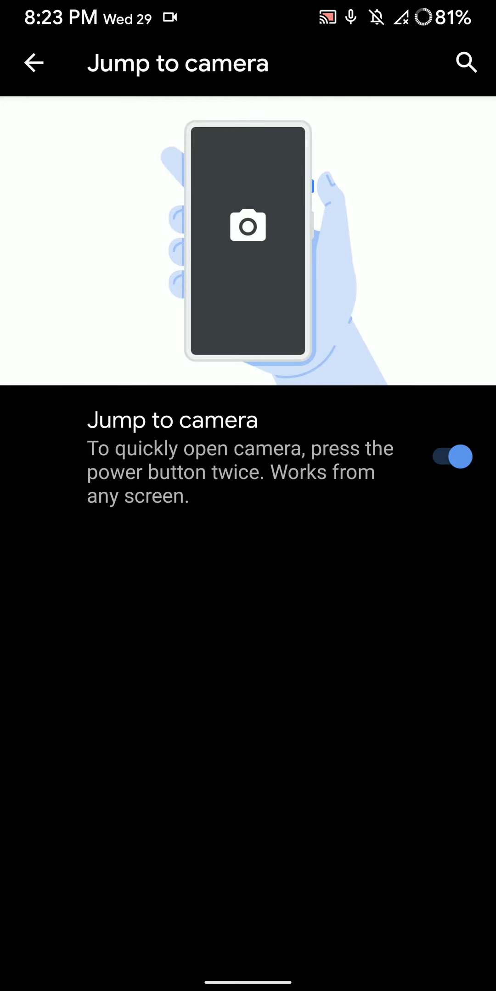
{"action": "left_click_drag", "start_coordinate": [493, 597], "coordinate": [434, 597]}
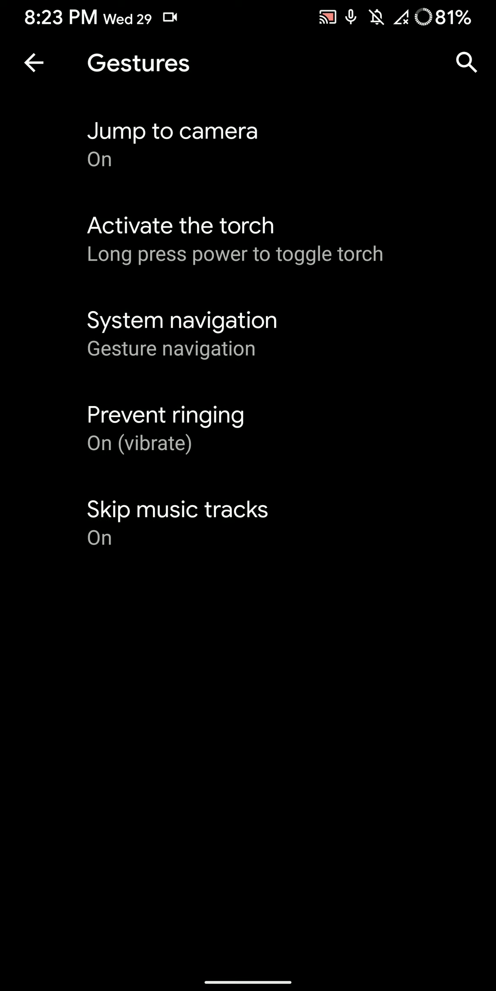
- Check the Activate the torch trigger choices, leaving it on long press power
{"action": "left_click", "coordinate": [181, 239]}
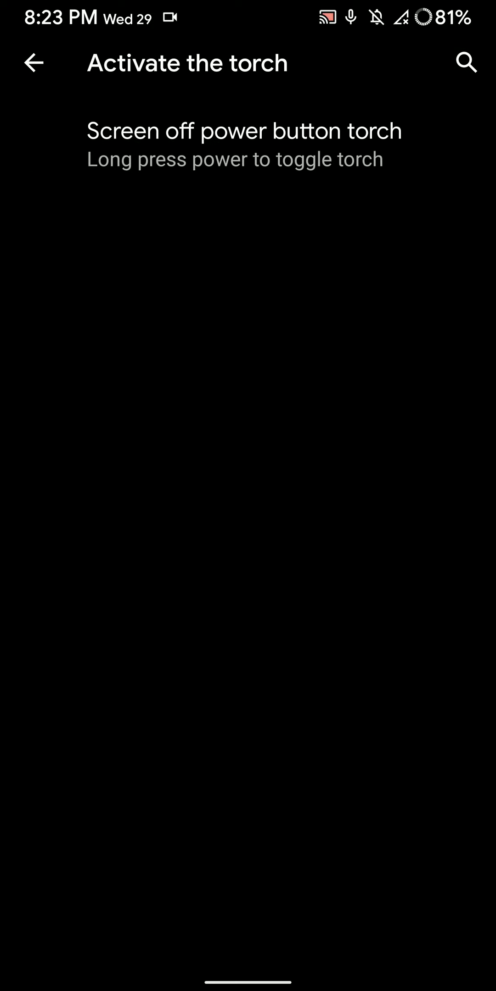
{"action": "left_click_drag", "start_coordinate": [493, 554], "coordinate": [441, 554]}
{"action": "left_click", "coordinate": [181, 239]}
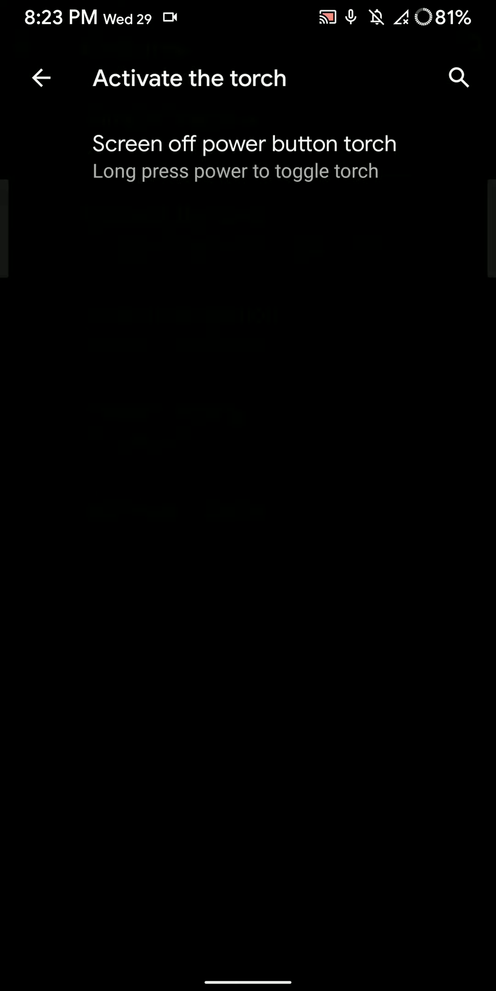
{"action": "left_click", "coordinate": [310, 144]}
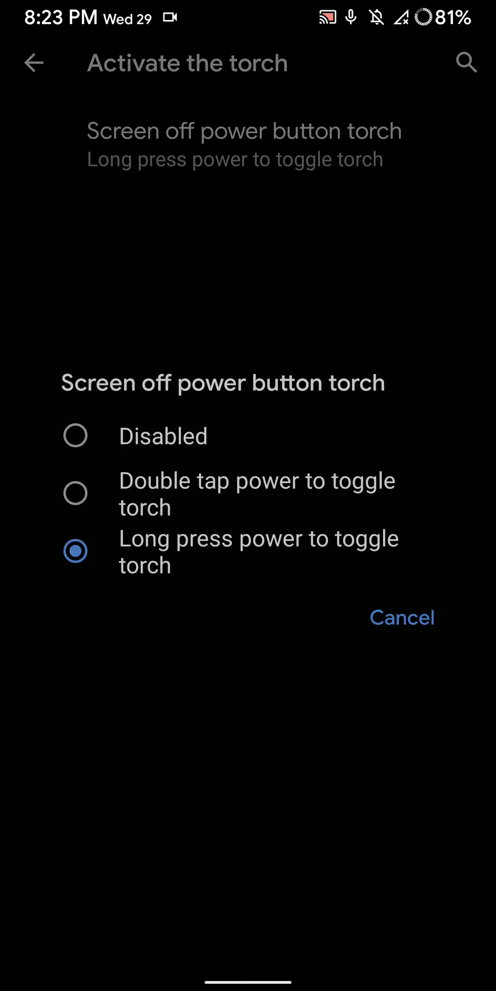
{"action": "left_click", "coordinate": [256, 551]}
{"action": "left_click_drag", "start_coordinate": [493, 627], "coordinate": [450, 628]}
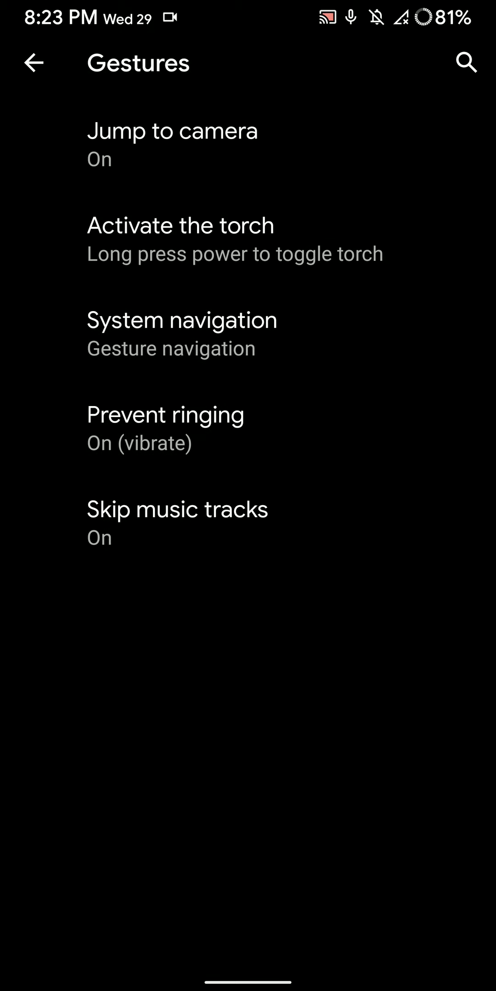
- Review the Skip music tracks and Prevent ringing gesture pages without changes
{"action": "left_click", "coordinate": [249, 523]}
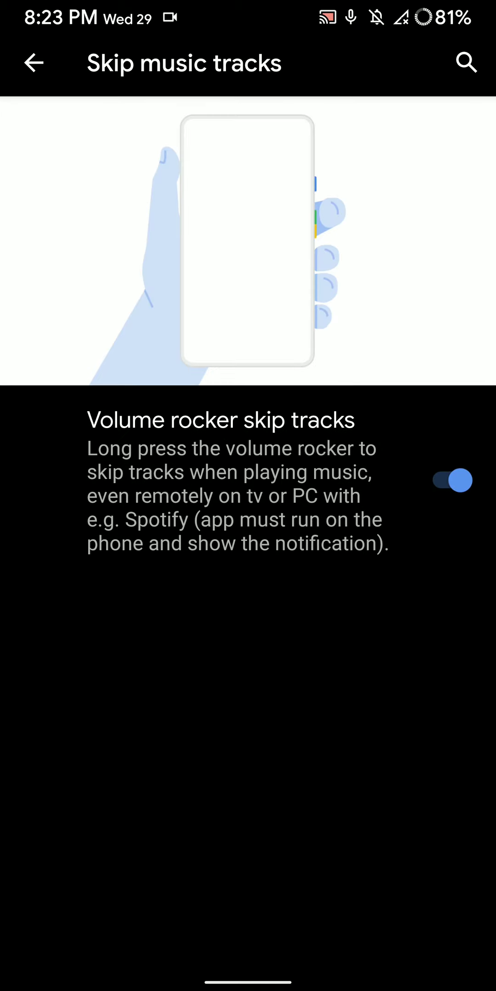
{"action": "key", "text": "Escape"}
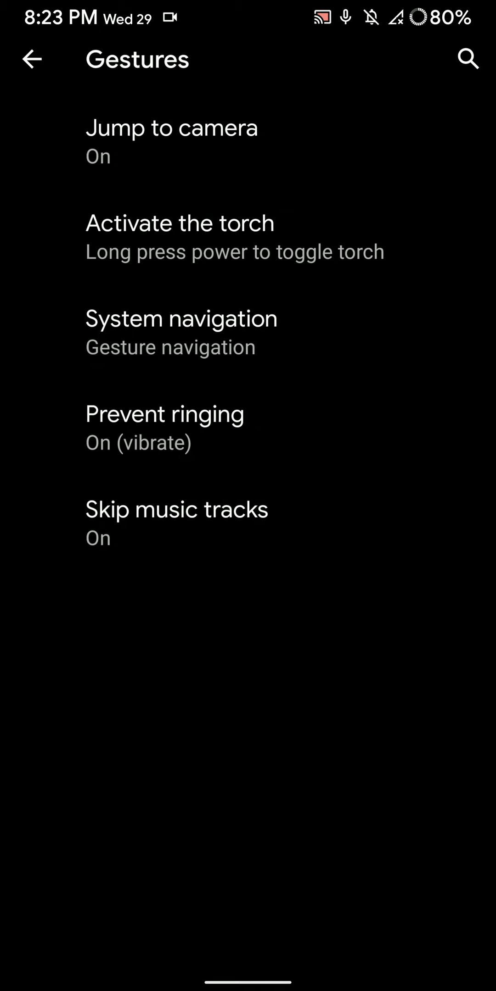
{"action": "left_click", "coordinate": [248, 429]}
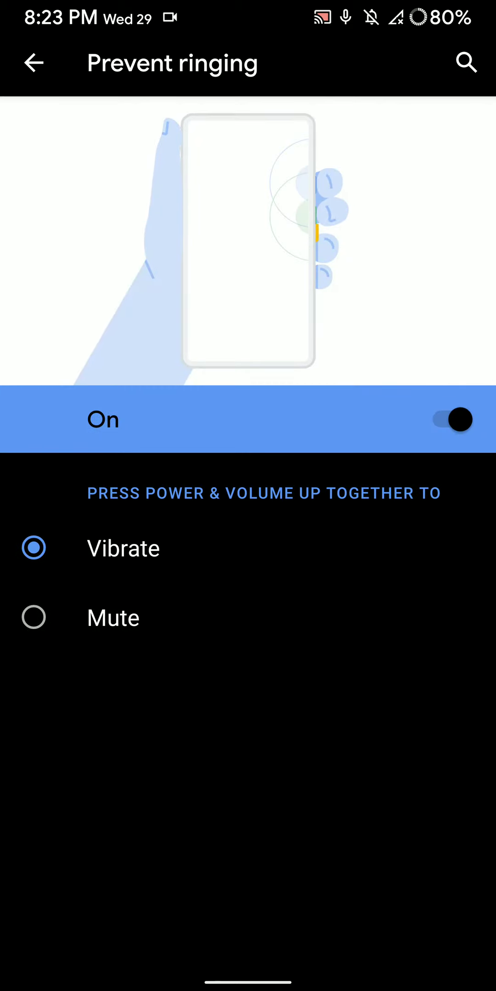
{"action": "left_click_drag", "start_coordinate": [493, 643], "coordinate": [458, 645]}
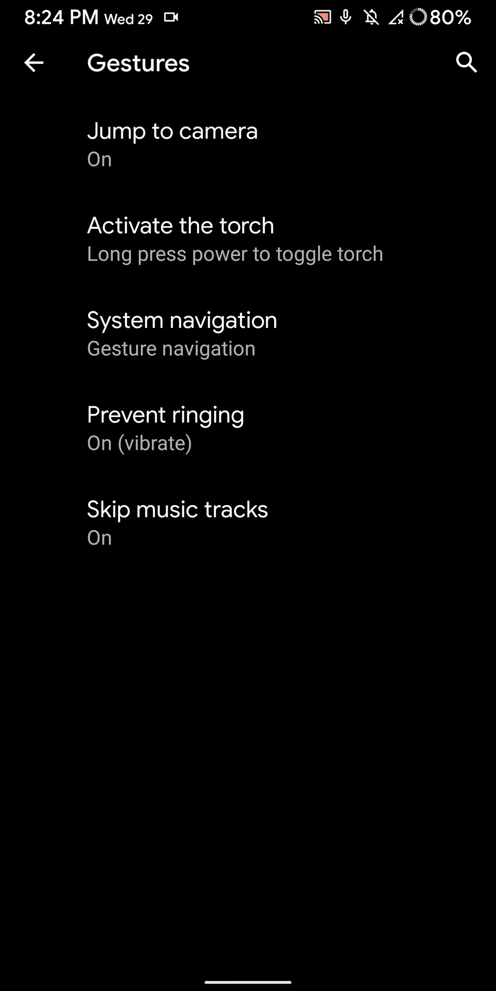
- Check System navigation with the recents overview, keeping gesture navigation, and return to OwlsNest
{"action": "left_click", "coordinate": [182, 334]}
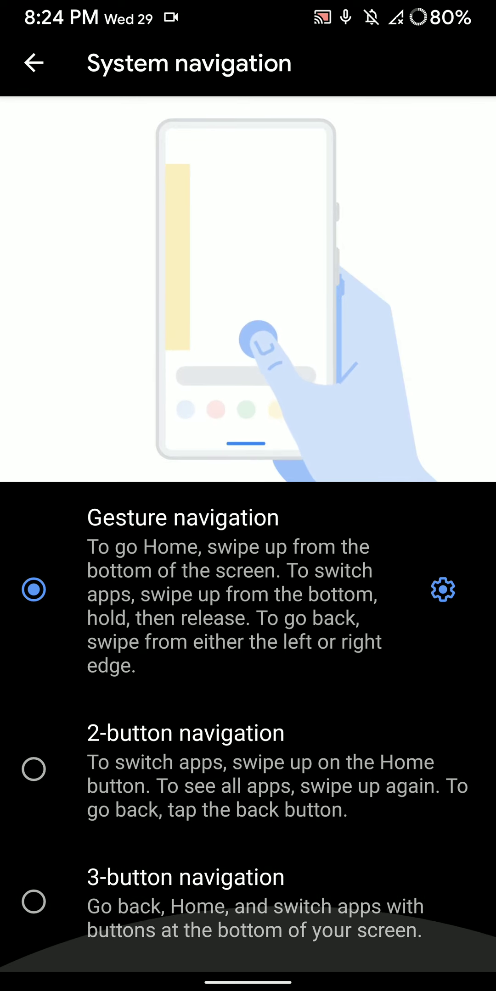
{"action": "left_click_drag", "start_coordinate": [248, 980], "coordinate": [248, 658]}
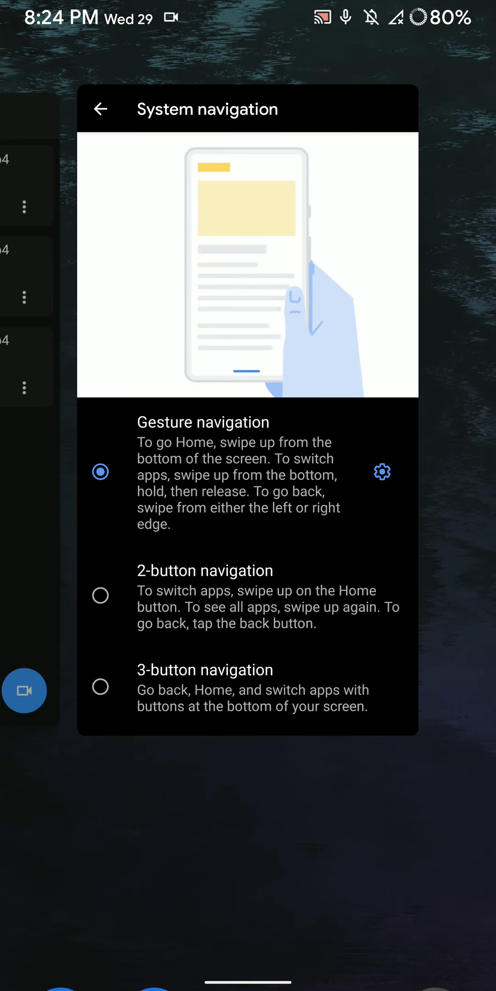
{"action": "left_click", "coordinate": [249, 403]}
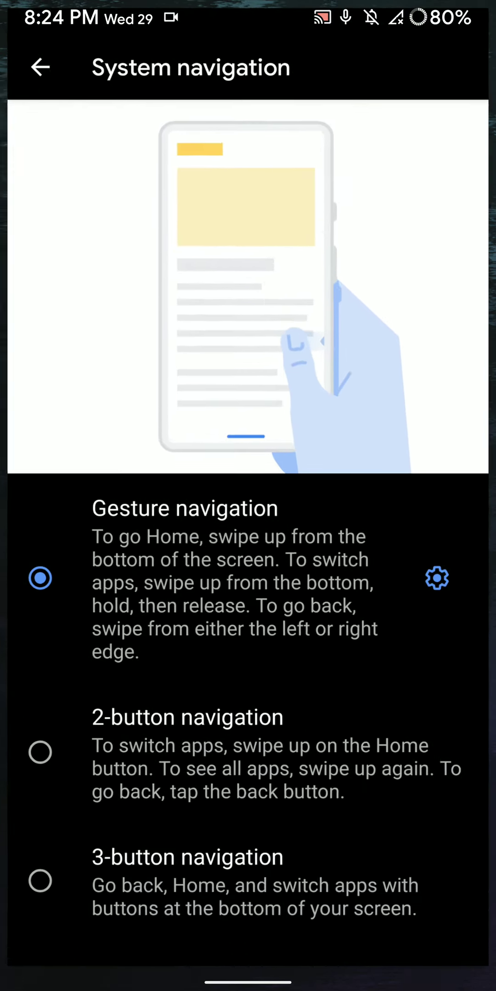
{"action": "left_click_drag", "start_coordinate": [493, 675], "coordinate": [434, 676]}
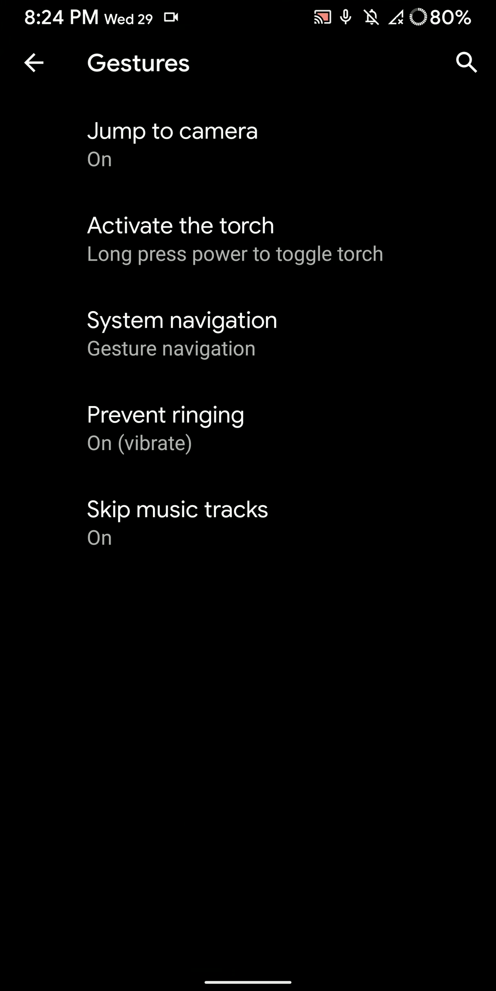
{"action": "left_click_drag", "start_coordinate": [493, 631], "coordinate": [441, 632]}
{"action": "left_click_drag", "start_coordinate": [493, 571], "coordinate": [454, 572]}
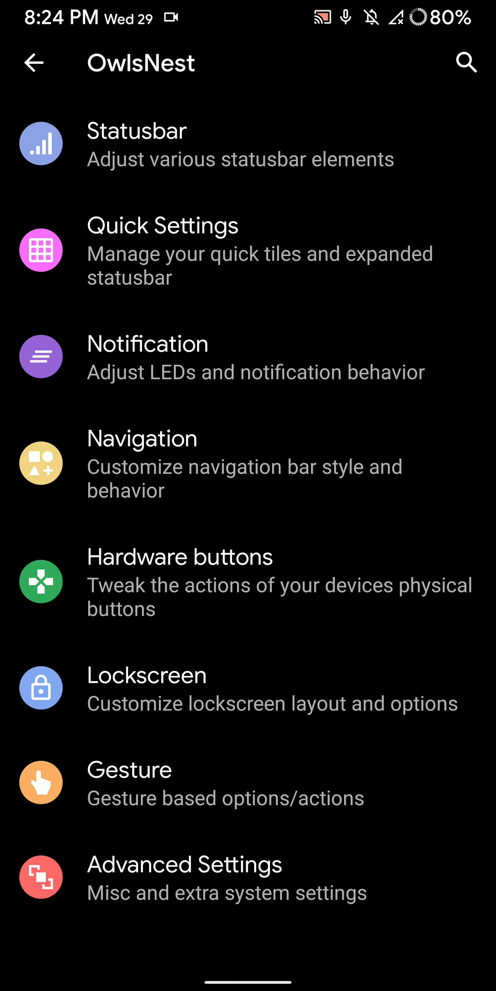
{"action": "left_click_drag", "start_coordinate": [248, 580], "coordinate": [248, 348]}
- In System Settings > Themes, select the KronicGreen style and glance at the quick settings panel
{"action": "left_click", "coordinate": [224, 879]}
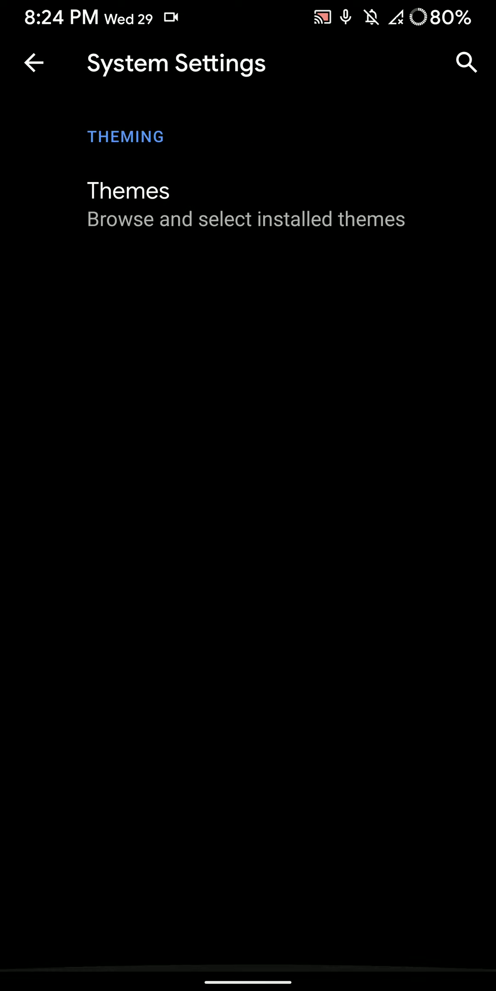
{"action": "left_click", "coordinate": [247, 206]}
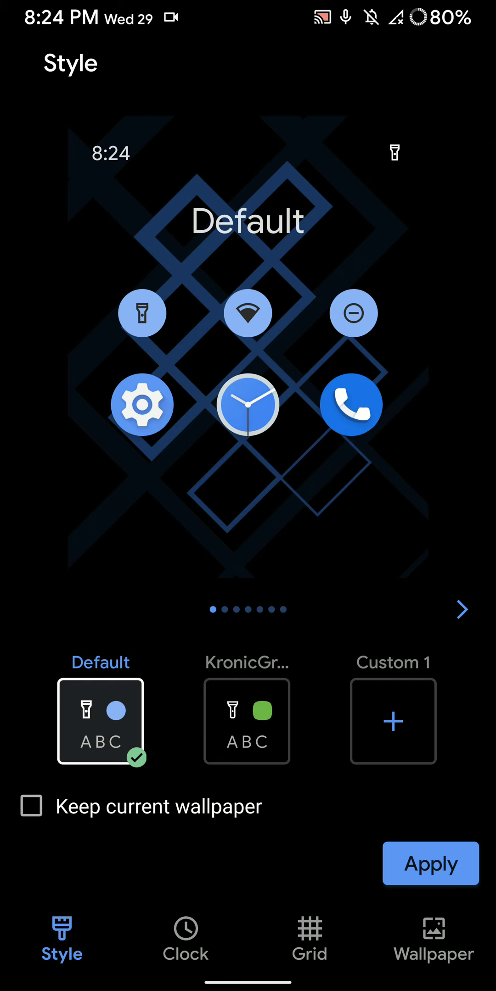
{"action": "left_click", "coordinate": [247, 721]}
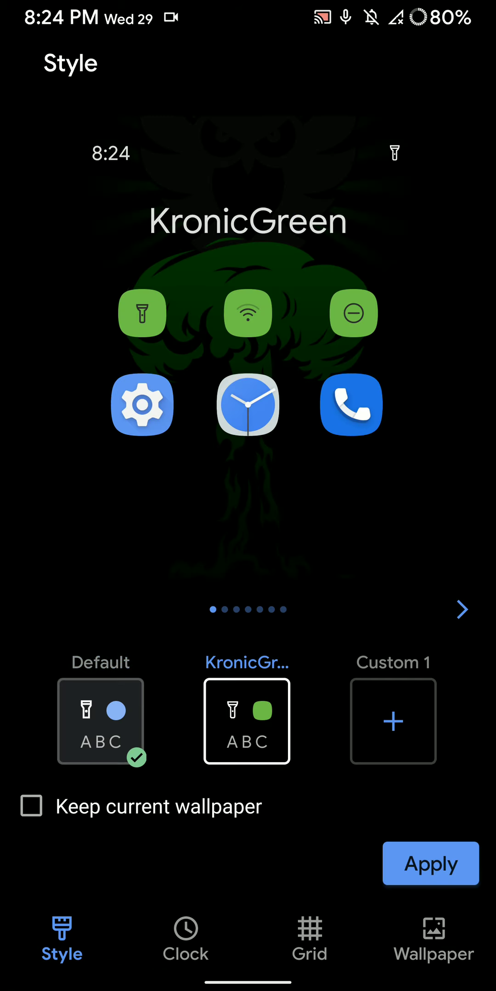
{"action": "left_click_drag", "start_coordinate": [248, 8], "coordinate": [248, 542]}
{"action": "left_click_drag", "start_coordinate": [248, 232], "coordinate": [248, 697]}
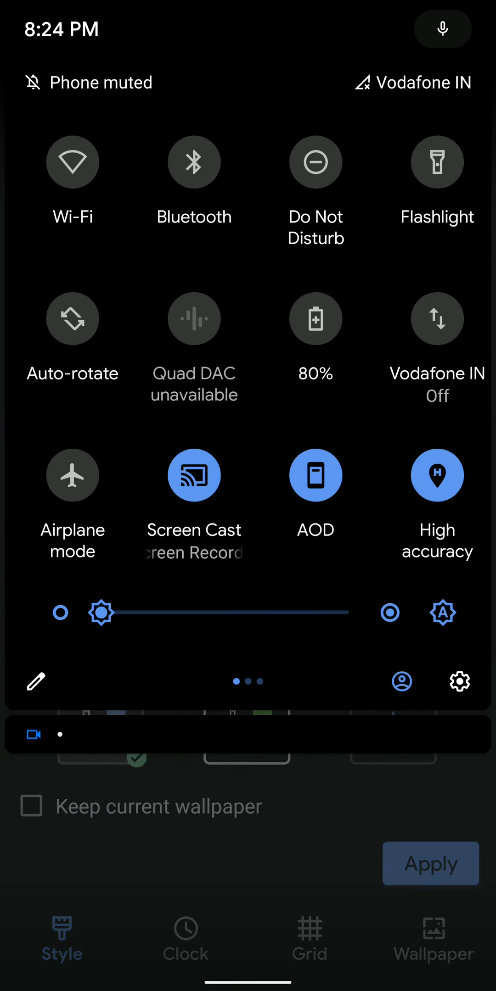
{"action": "left_click_drag", "start_coordinate": [248, 852], "coordinate": [248, 154]}
- Apply KronicGreen with its wallpaper, check the themed quick settings, and return to OwlsNest
{"action": "left_click", "coordinate": [429, 863]}
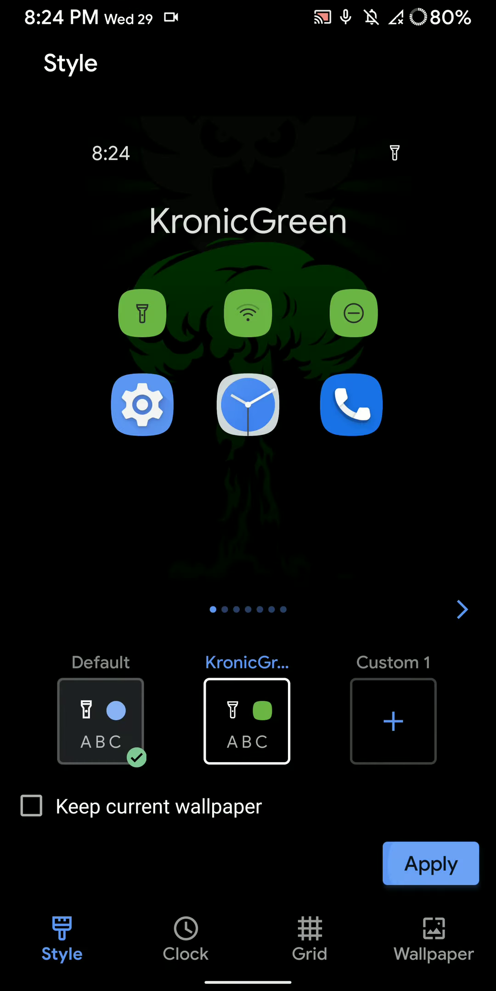
{"action": "left_click", "coordinate": [262, 593]}
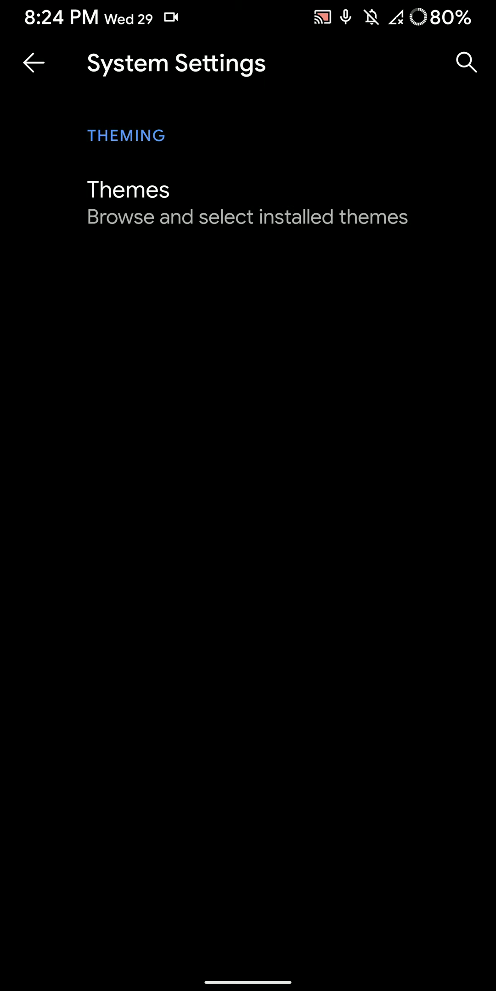
{"action": "left_click_drag", "start_coordinate": [248, 8], "coordinate": [248, 542]}
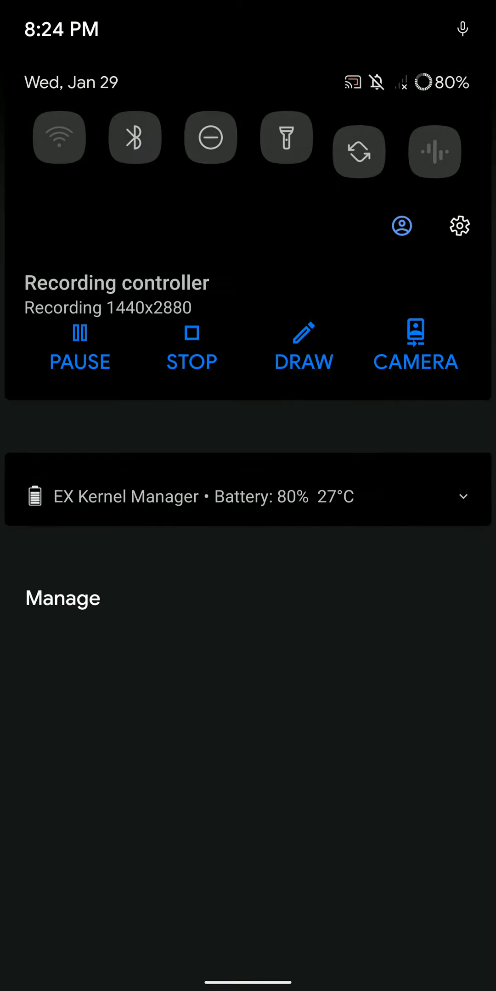
{"action": "left_click_drag", "start_coordinate": [248, 233], "coordinate": [248, 698]}
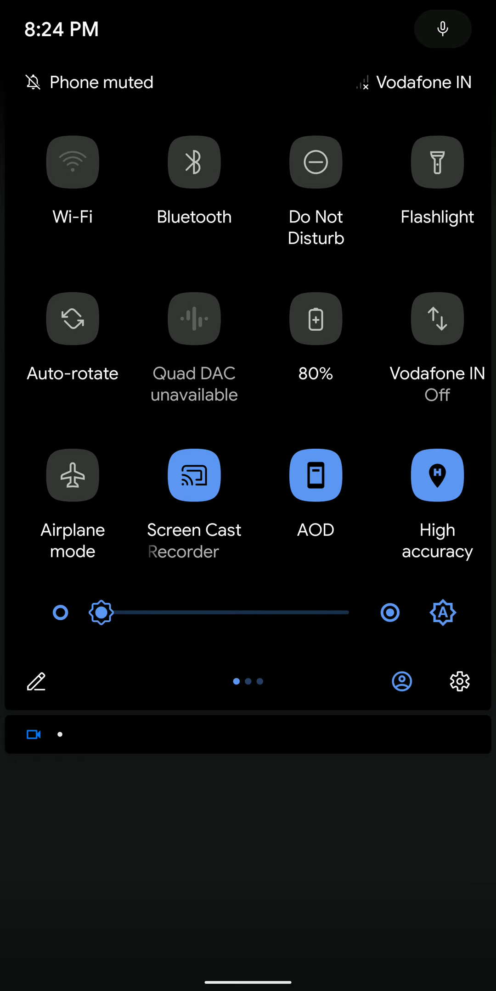
{"action": "left_click_drag", "start_coordinate": [248, 852], "coordinate": [248, 233]}
{"action": "left_click_drag", "start_coordinate": [493, 620], "coordinate": [434, 620]}
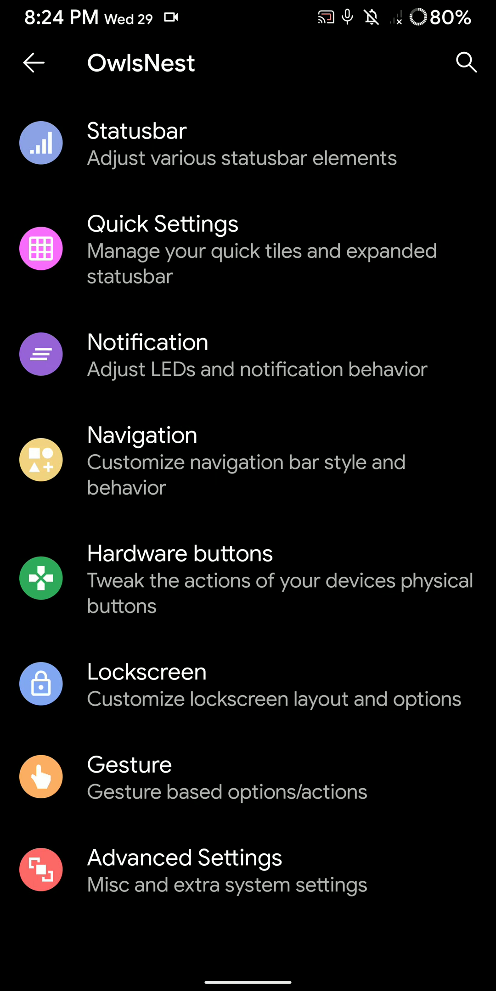
- From the main Settings list, enter Display and toggle Dark theme off then on again
{"action": "left_click_drag", "start_coordinate": [493, 557], "coordinate": [434, 558]}
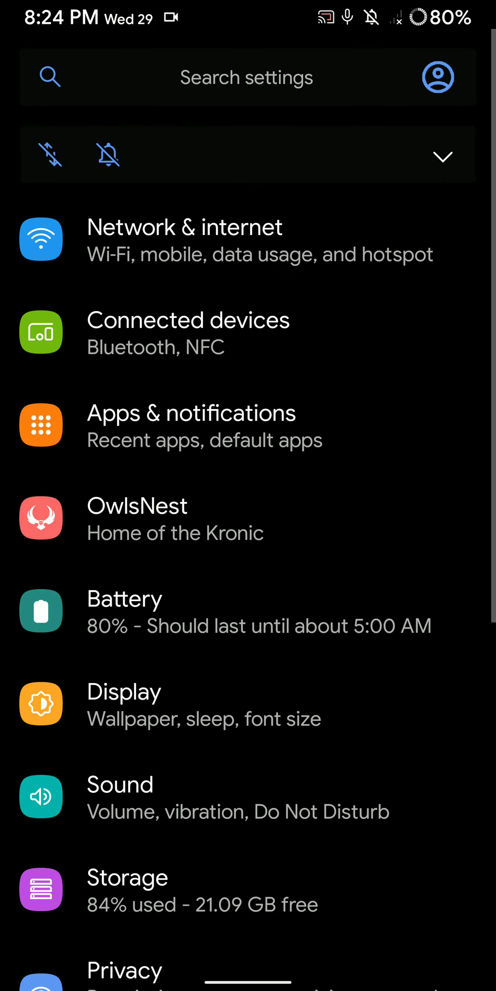
{"action": "left_click", "coordinate": [233, 704]}
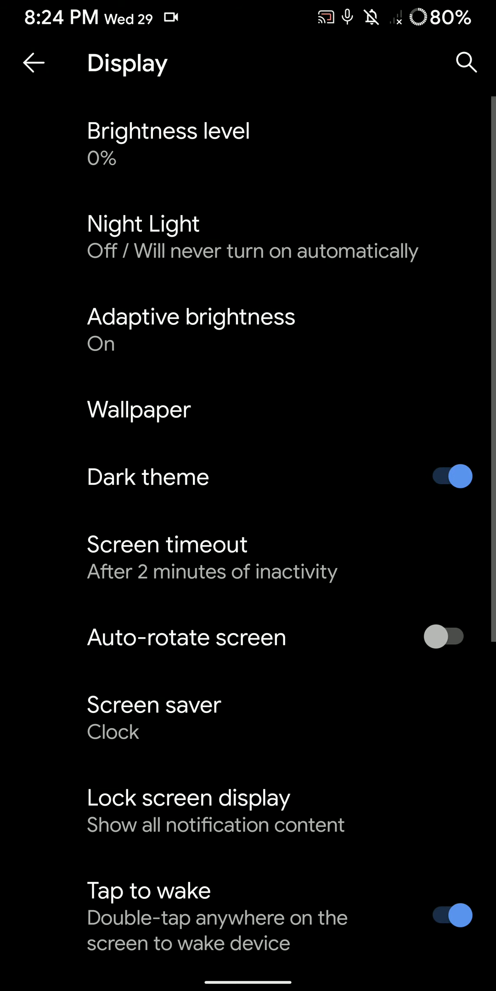
{"action": "scroll", "coordinate": [248, 542], "scroll_direction": "down", "scroll_amount": 3}
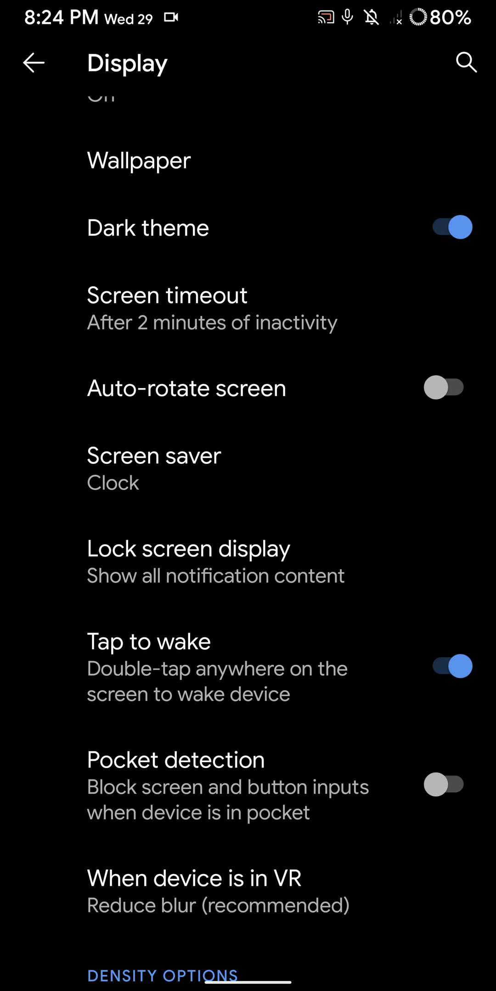
{"action": "scroll", "coordinate": [248, 542], "scroll_direction": "up", "scroll_amount": 1}
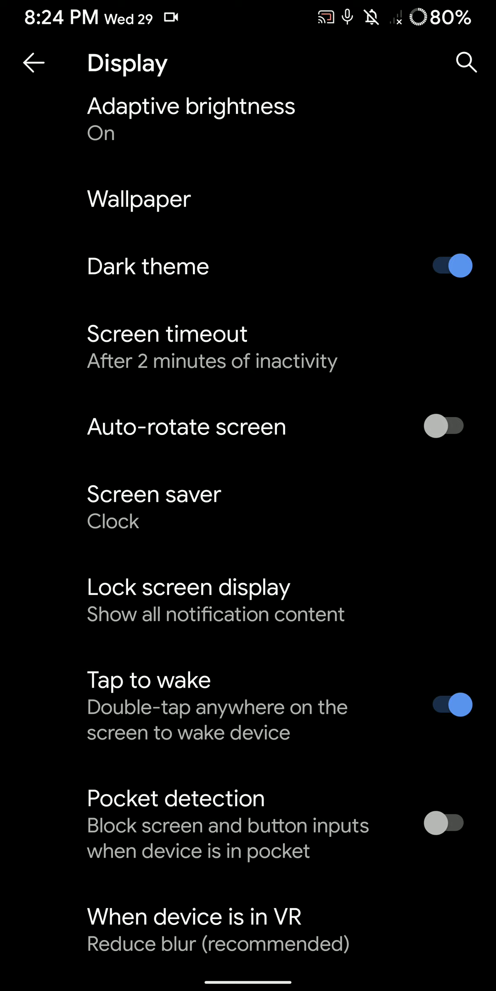
{"action": "scroll", "coordinate": [248, 266], "scroll_direction": "up", "scroll_amount": 2}
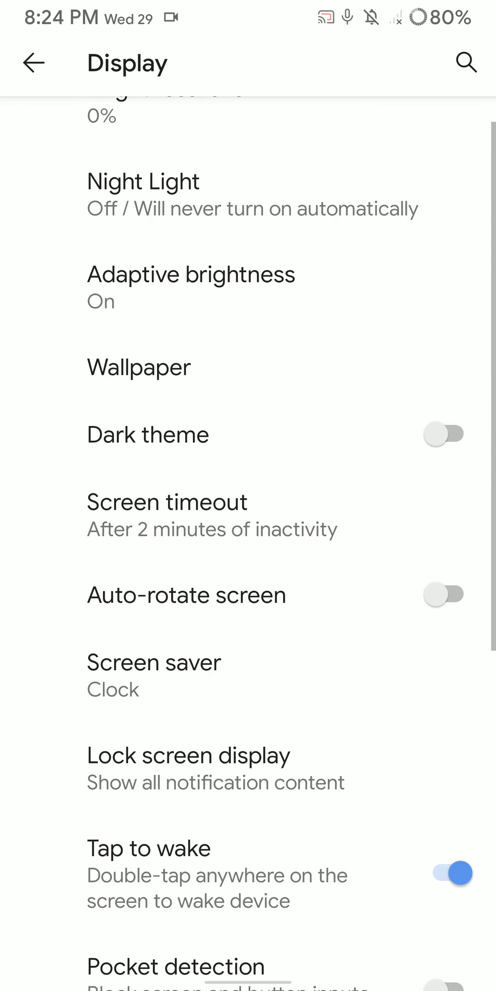
{"action": "left_click", "coordinate": [270, 434]}
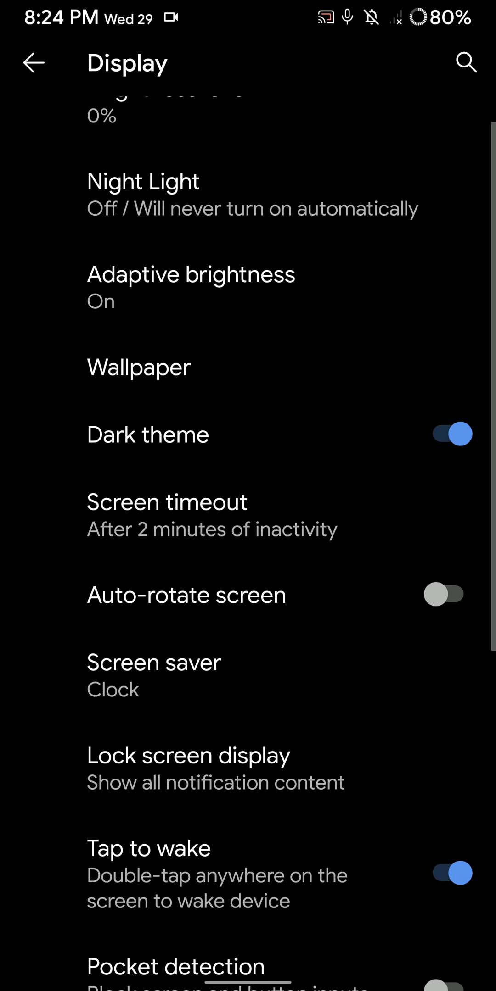
{"action": "scroll", "coordinate": [249, 543], "scroll_direction": "down", "scroll_amount": 5}
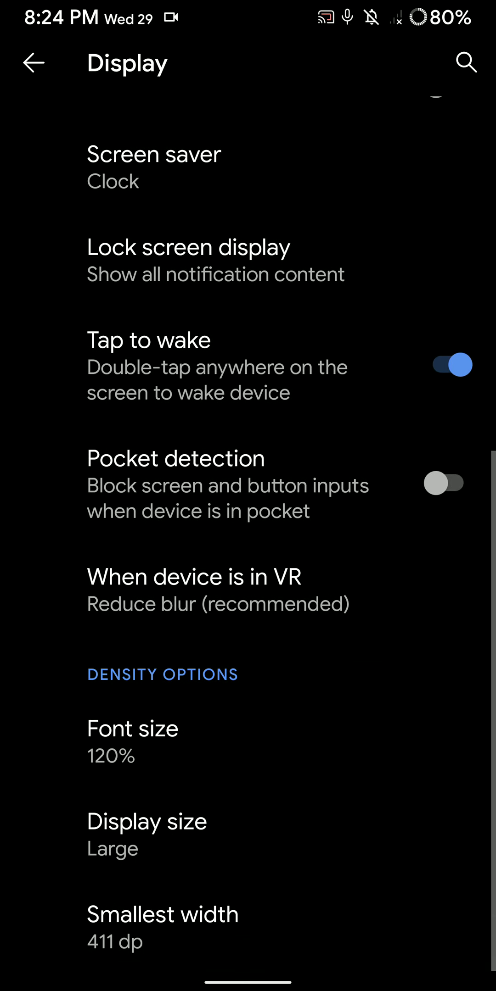
{"action": "scroll", "coordinate": [248, 697], "scroll_direction": "down", "scroll_amount": 2}
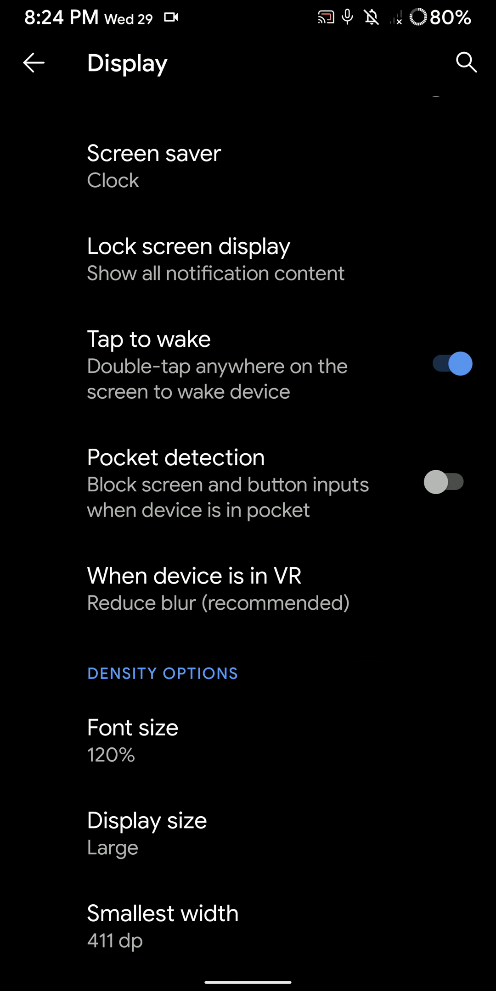
{"action": "scroll", "coordinate": [248, 542], "scroll_direction": "up", "scroll_amount": 3}
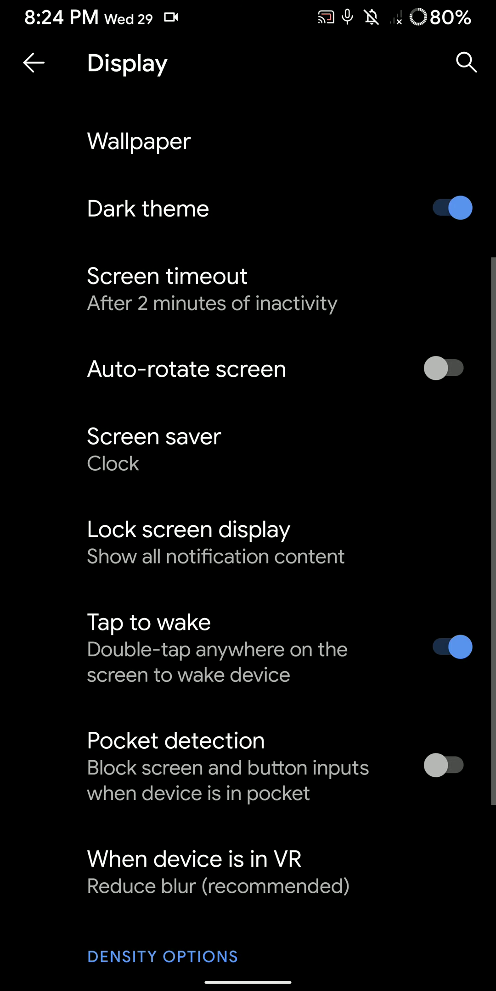
- Check the Lock screen display options, including the Double tap to check phone page
{"action": "left_click", "coordinate": [217, 542]}
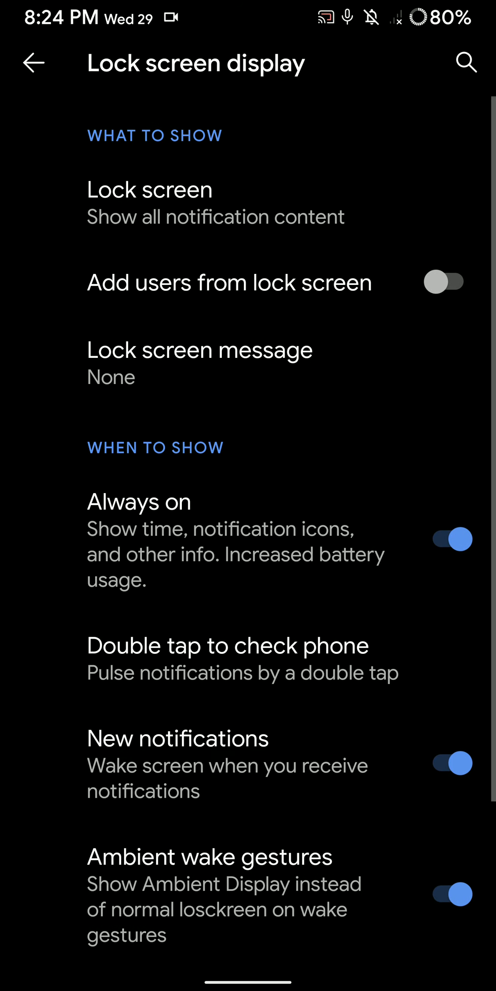
{"action": "scroll", "coordinate": [248, 542], "scroll_direction": "down", "scroll_amount": 3}
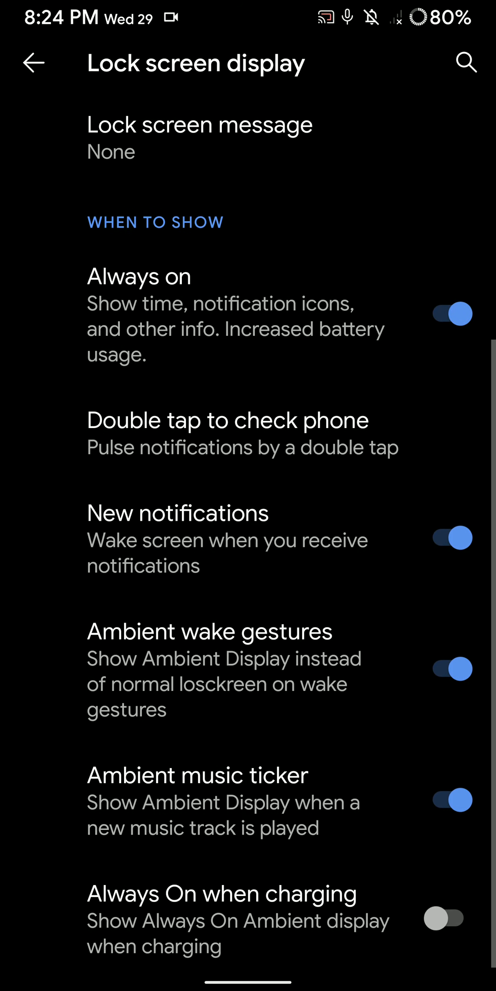
{"action": "left_click", "coordinate": [248, 432]}
{"action": "left_click", "coordinate": [34, 63]}
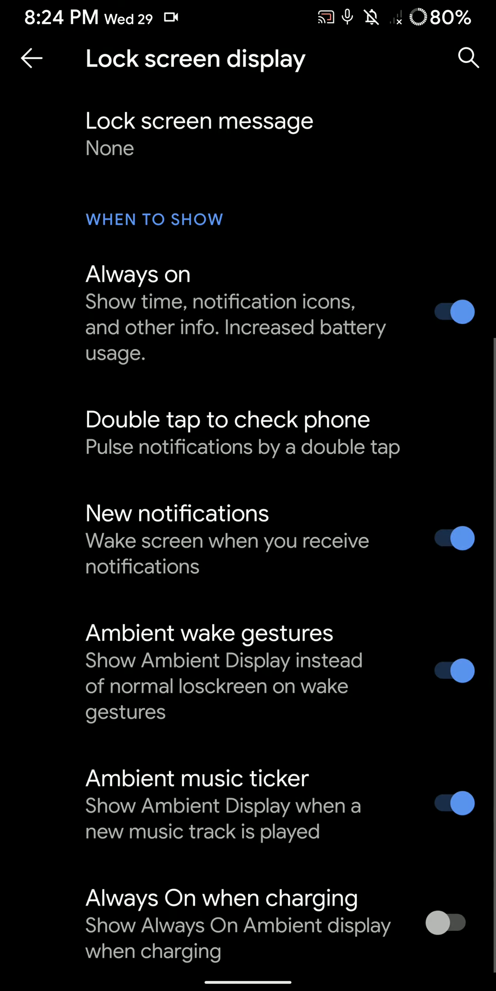
{"action": "left_click", "coordinate": [248, 432]}
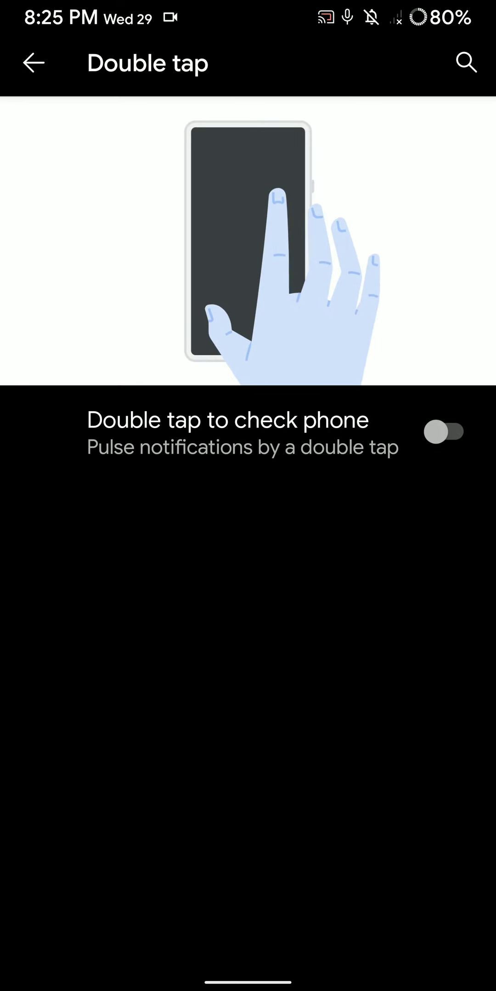
{"action": "left_click_drag", "start_coordinate": [494, 577], "coordinate": [457, 577]}
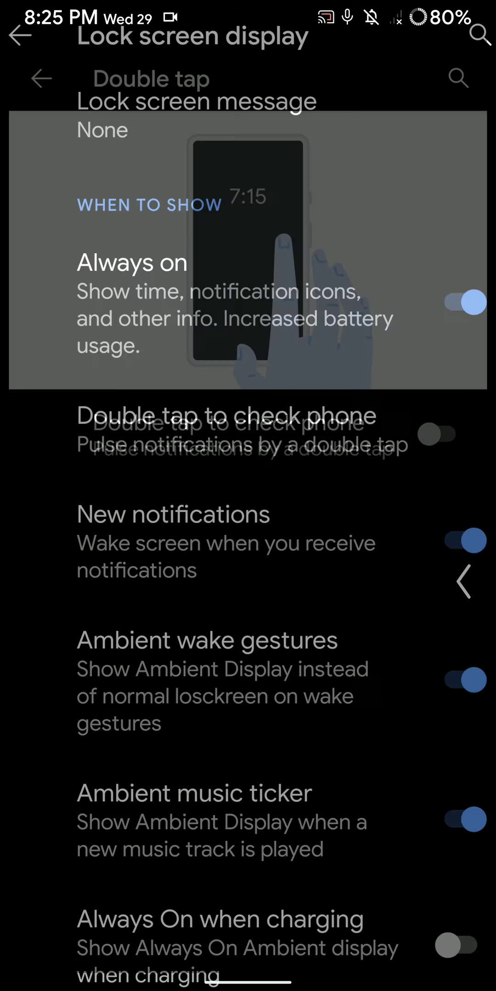
{"action": "scroll", "coordinate": [292, 542], "scroll_direction": "down", "scroll_amount": 1}
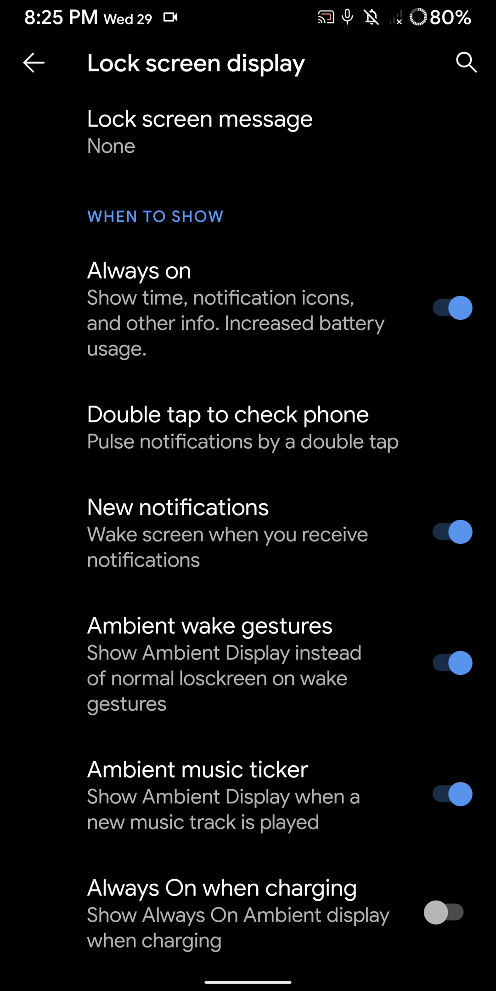
{"action": "scroll", "coordinate": [263, 542], "scroll_direction": "up", "scroll_amount": 3}
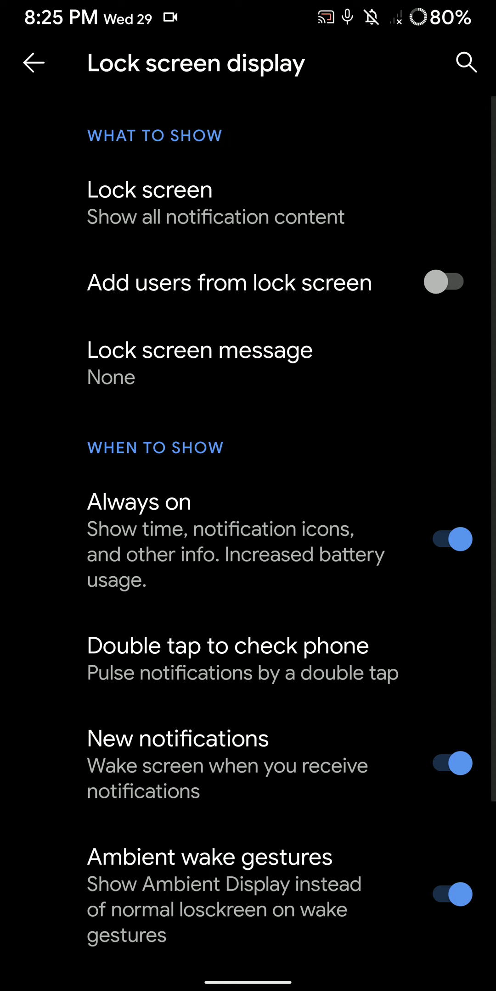
- Back out through Display to the main Settings list, keeping Always on enabled
{"action": "key", "text": "Escape"}
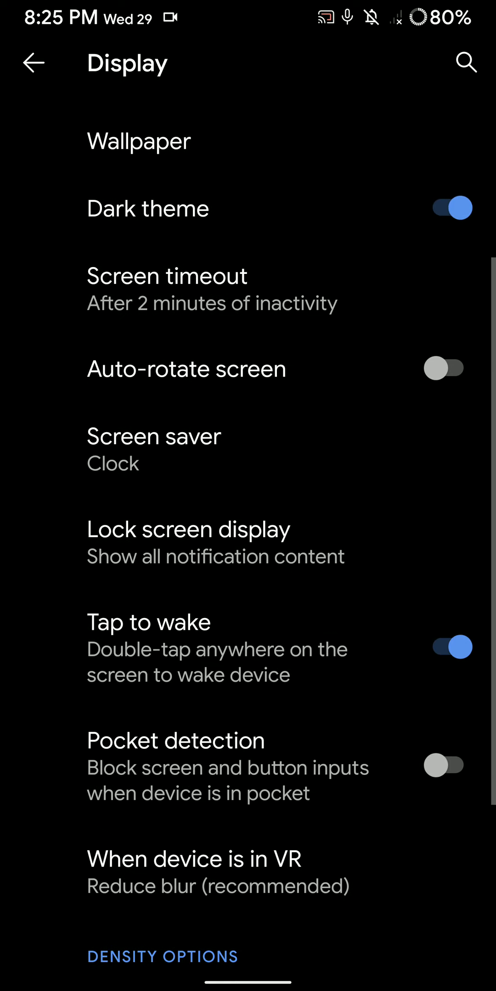
{"action": "scroll", "coordinate": [249, 543], "scroll_direction": "down", "scroll_amount": 4}
{"action": "scroll", "coordinate": [248, 542], "scroll_direction": "up", "scroll_amount": 7}
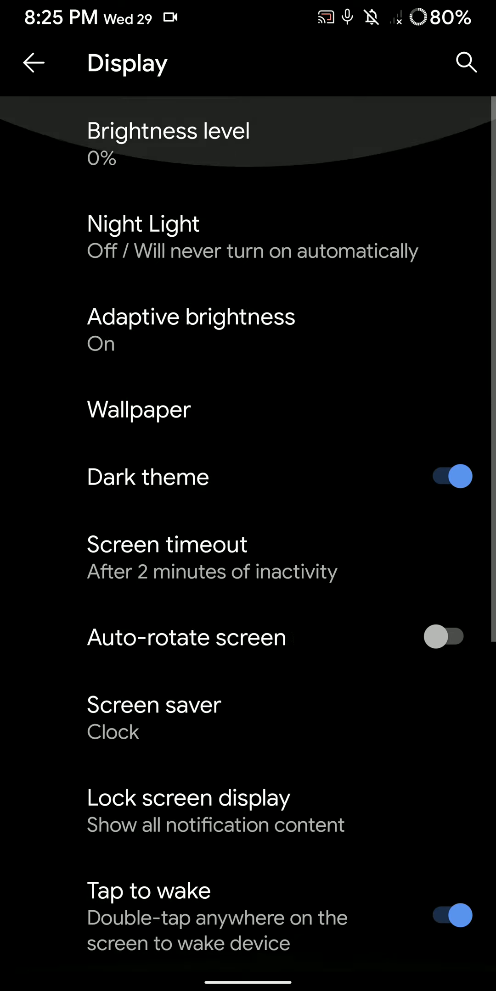
{"action": "key", "text": "Escape"}
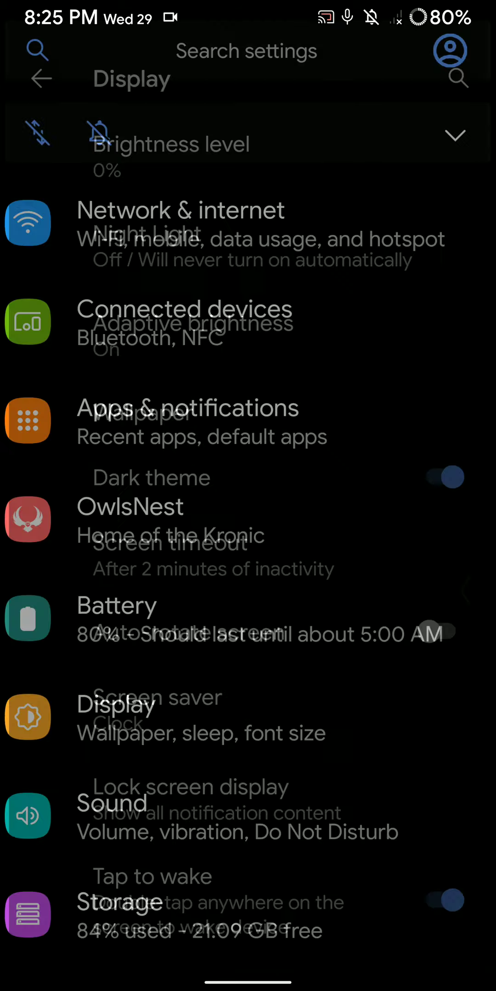
{"action": "scroll", "coordinate": [248, 543], "scroll_direction": "down", "scroll_amount": 2}
{"action": "left_click", "coordinate": [248, 687]}
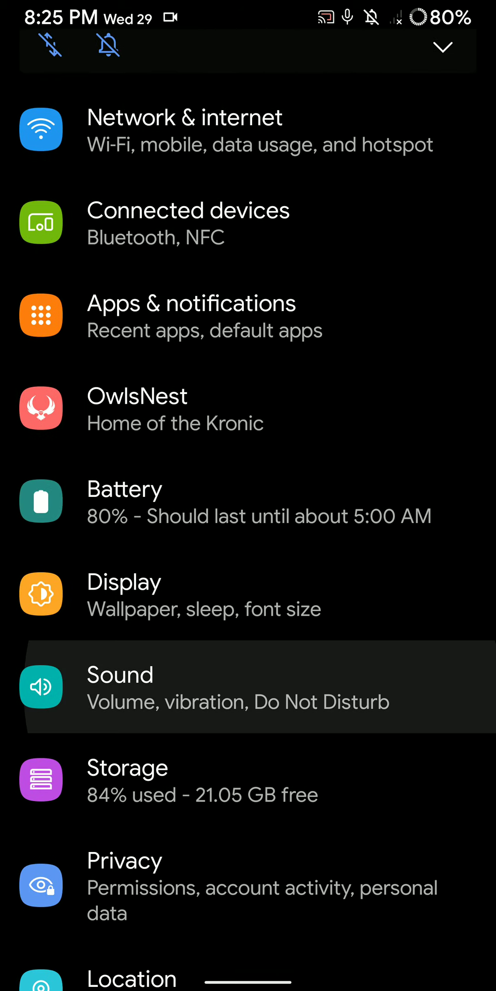
{"action": "scroll", "coordinate": [248, 542], "scroll_direction": "down", "scroll_amount": 5}
{"action": "left_click", "coordinate": [152, 939]}
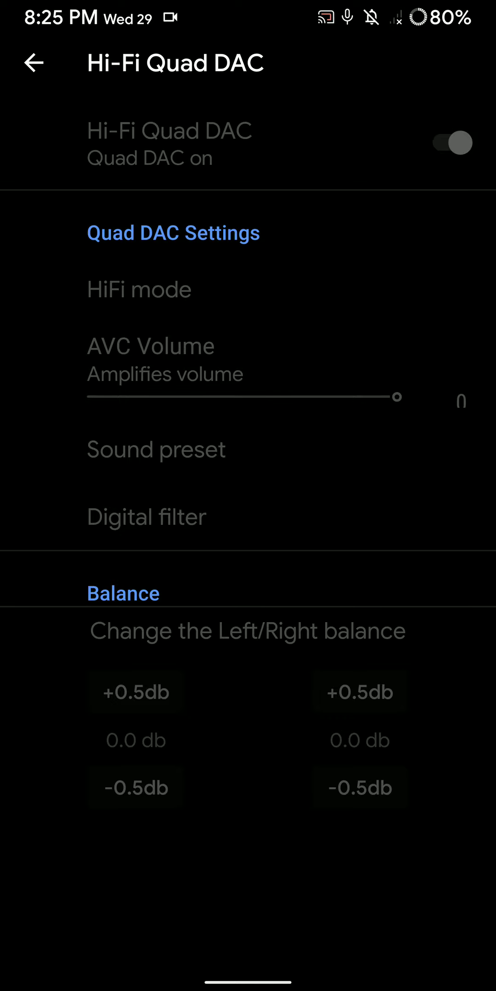
{"action": "left_click_drag", "start_coordinate": [494, 531], "coordinate": [434, 535]}
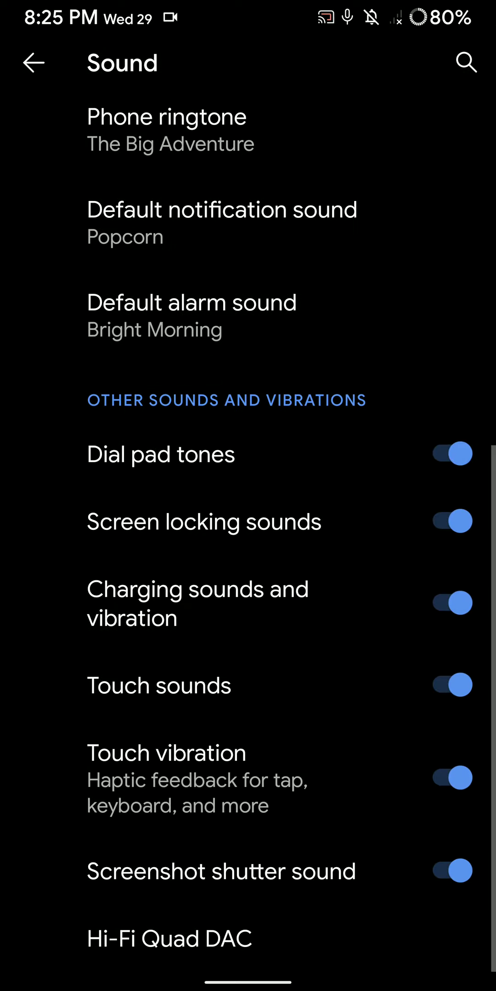
{"action": "scroll", "coordinate": [248, 496], "scroll_direction": "up", "scroll_amount": 10}
{"action": "left_click_drag", "start_coordinate": [494, 531], "coordinate": [434, 534]}
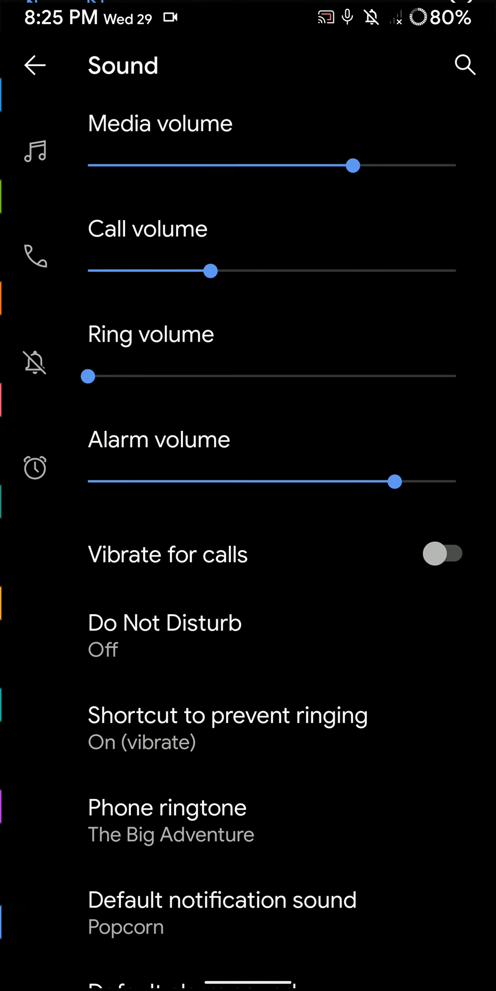
{"action": "scroll", "coordinate": [248, 496], "scroll_direction": "down", "scroll_amount": 10}
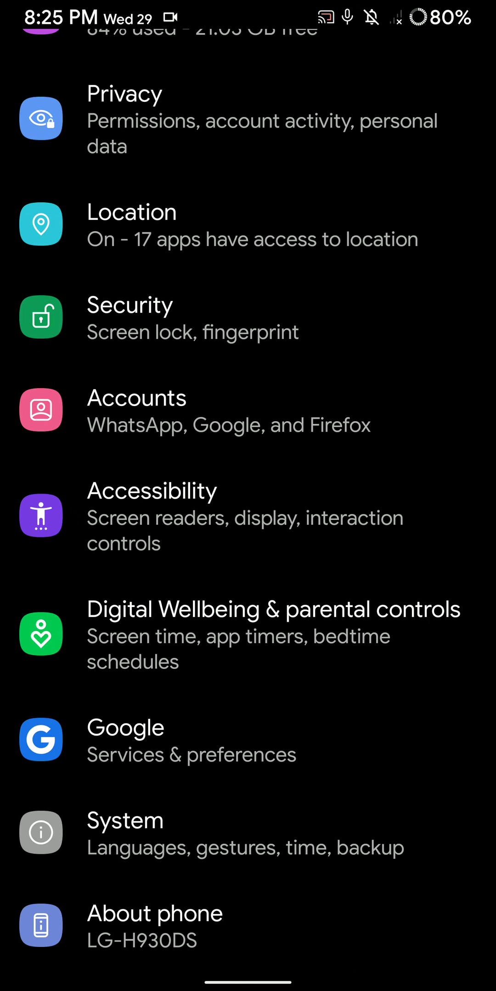
- From the app drawer, view the Tech Infinity Articles page in the browser, then return home
{"action": "left_click_drag", "start_coordinate": [248, 984], "coordinate": [248, 620]}
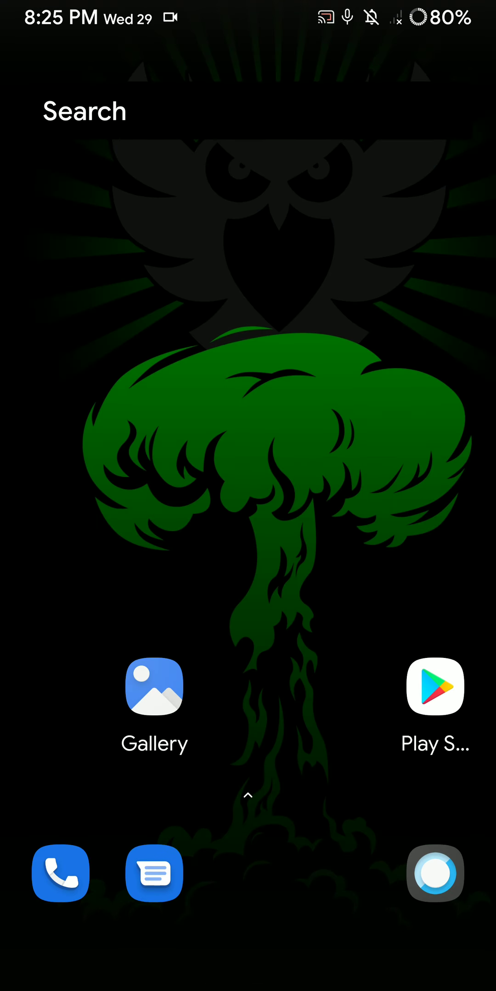
{"action": "left_click_drag", "start_coordinate": [248, 774], "coordinate": [247, 310]}
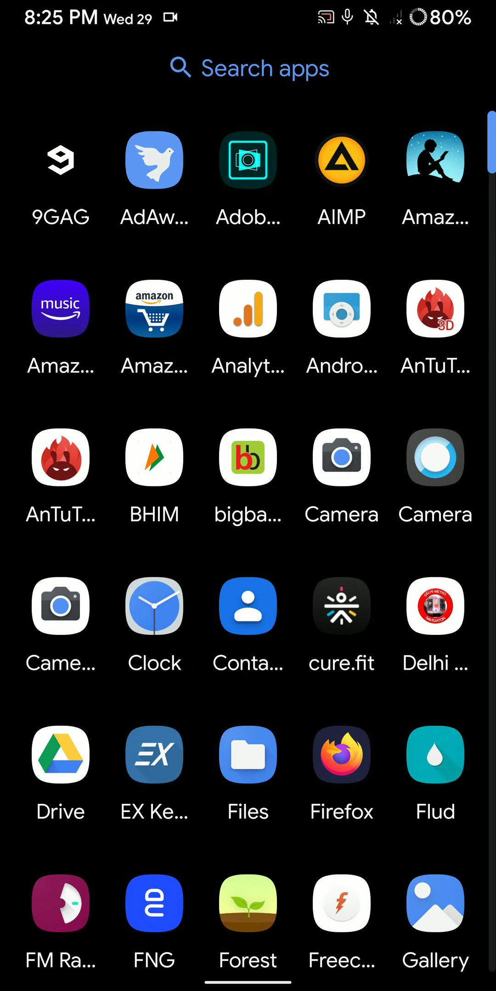
{"action": "left_click", "coordinate": [342, 759]}
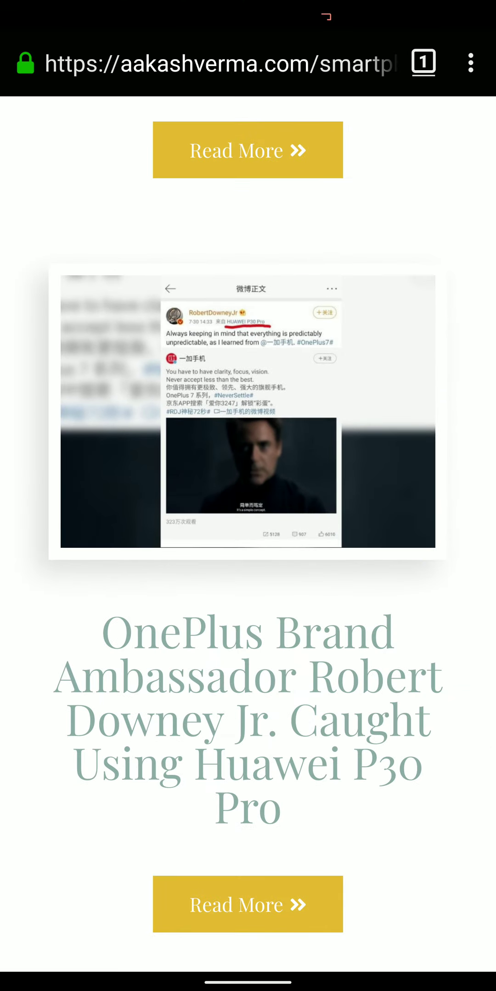
{"action": "scroll", "coordinate": [248, 496], "scroll_direction": "down", "scroll_amount": 5}
{"action": "scroll", "coordinate": [248, 534], "scroll_direction": "up", "scroll_amount": 10}
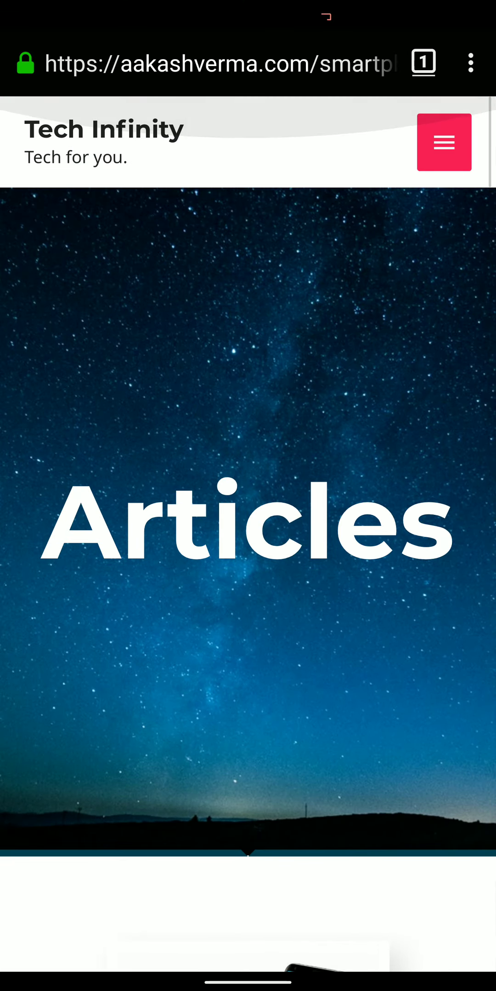
{"action": "scroll", "coordinate": [248, 534], "scroll_direction": "down", "scroll_amount": 5}
{"action": "scroll", "coordinate": [248, 496], "scroll_direction": "up", "scroll_amount": 10}
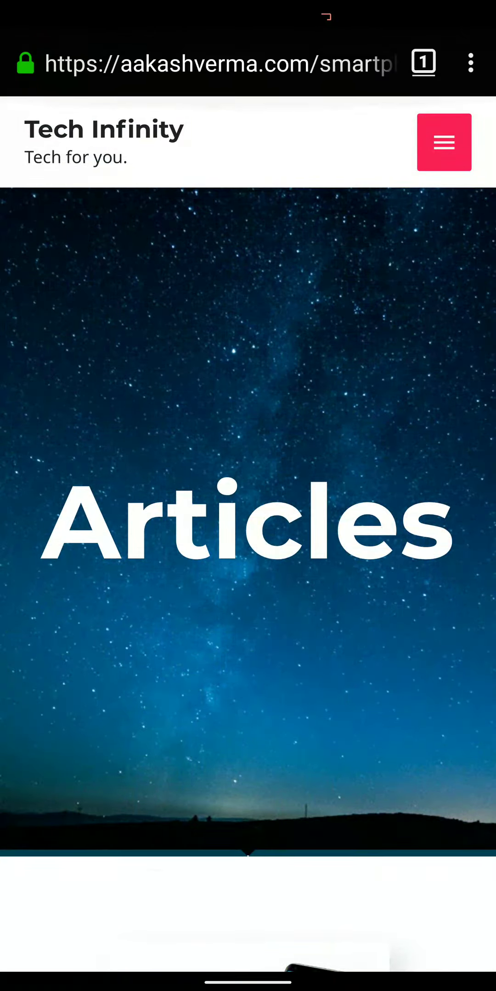
{"action": "key", "text": "Home"}
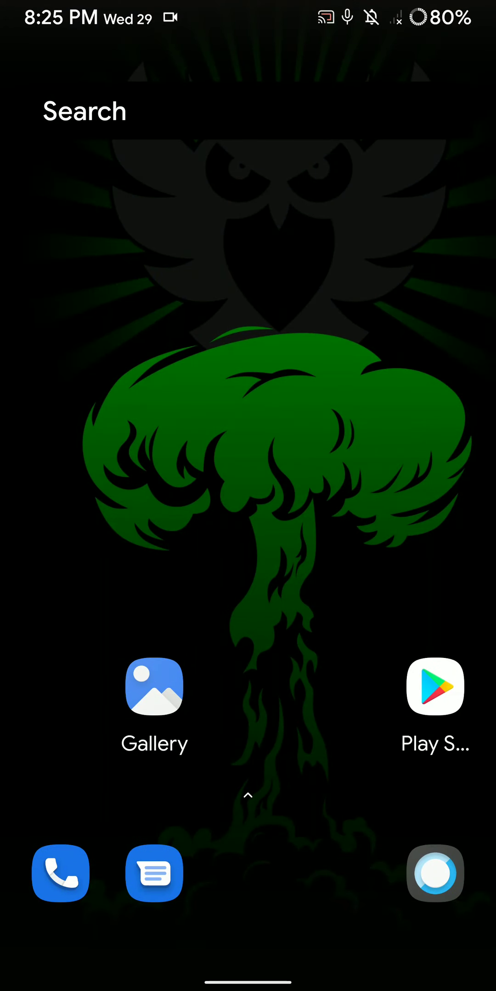
{"action": "left_click_drag", "start_coordinate": [248, 775], "coordinate": [248, 309]}
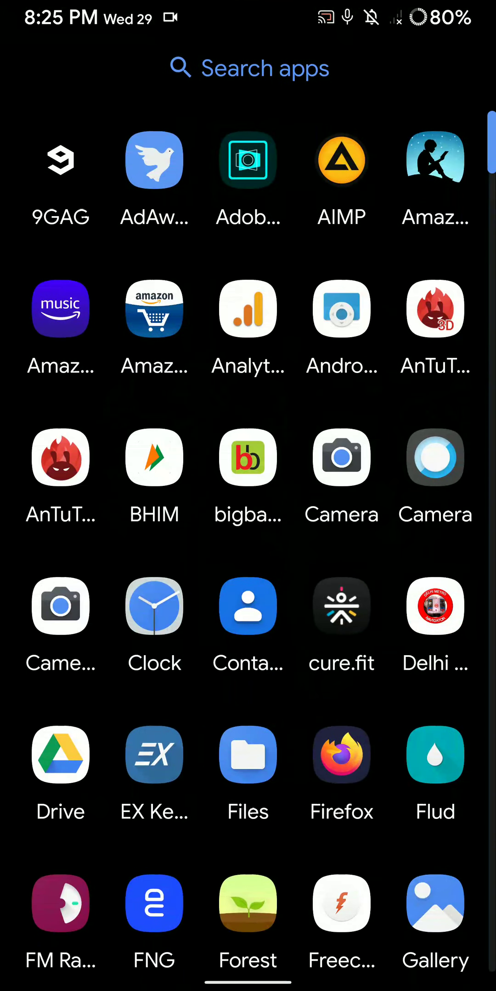
{"action": "scroll", "coordinate": [248, 542], "scroll_direction": "down", "scroll_amount": 15}
{"action": "scroll", "coordinate": [248, 542], "scroll_direction": "up", "scroll_amount": 15}
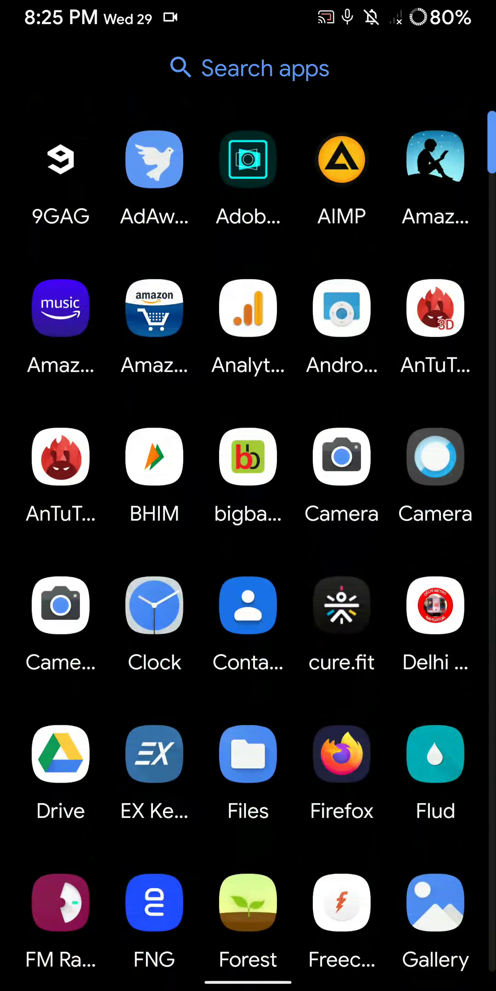
{"action": "key", "text": "Home"}
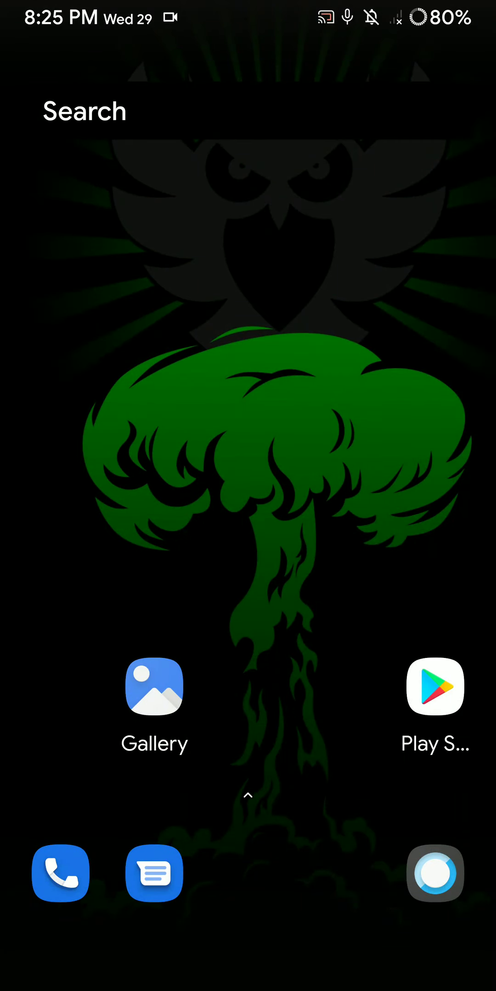
{"action": "left_click_drag", "start_coordinate": [248, 8], "coordinate": [248, 543]}
{"action": "left_click_drag", "start_coordinate": [248, 775], "coordinate": [248, 232]}
{"action": "left_click_drag", "start_coordinate": [248, 775], "coordinate": [247, 310]}
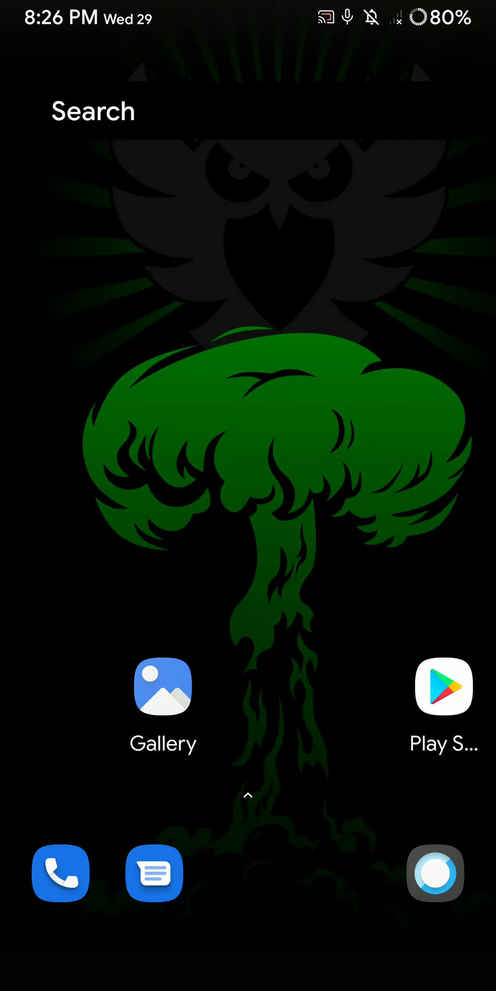
{"action": "left_click_drag", "start_coordinate": [248, 775], "coordinate": [248, 387]}
{"action": "left_click_drag", "start_coordinate": [248, 310], "coordinate": [248, 775]}
{"action": "left_click_drag", "start_coordinate": [248, 15], "coordinate": [248, 465]}
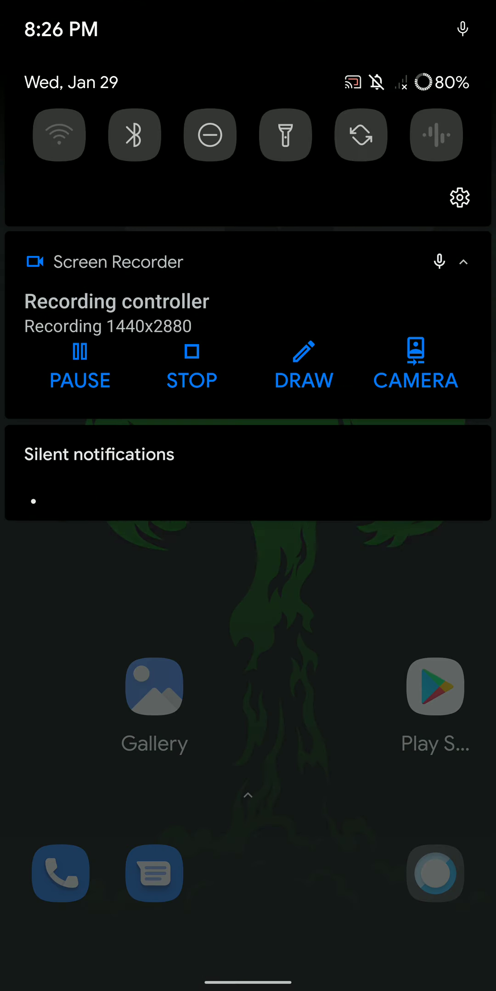
{"action": "left_click_drag", "start_coordinate": [248, 232], "coordinate": [248, 697]}
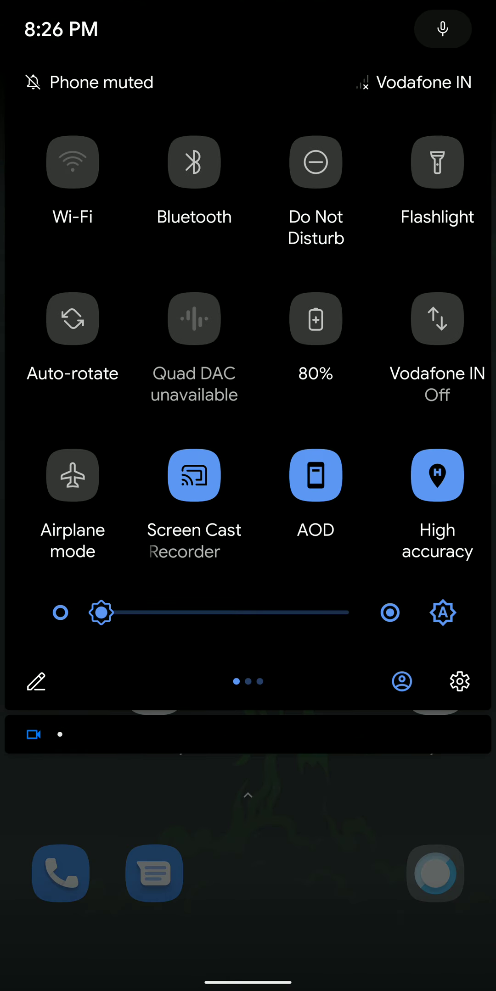
{"action": "left_click", "coordinate": [36, 682]}
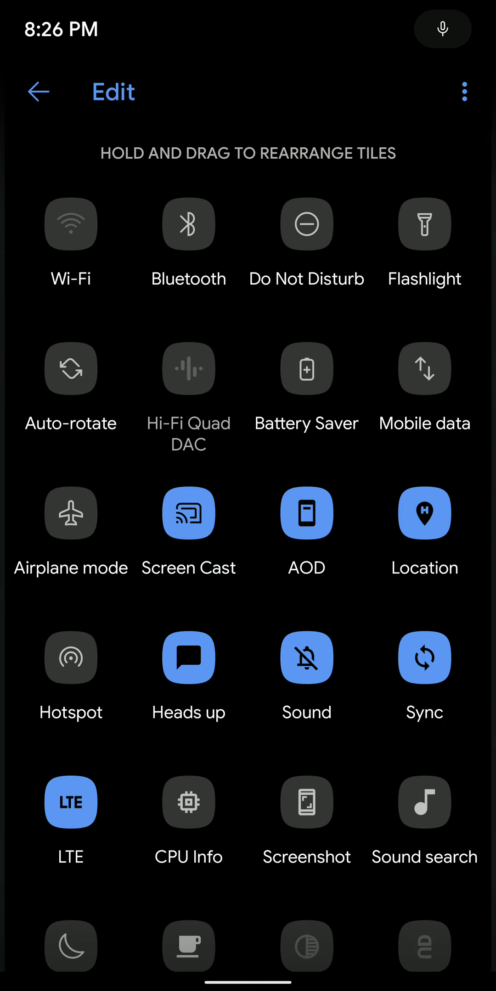
{"action": "left_click", "coordinate": [464, 93]}
{"action": "left_click", "coordinate": [295, 93]}
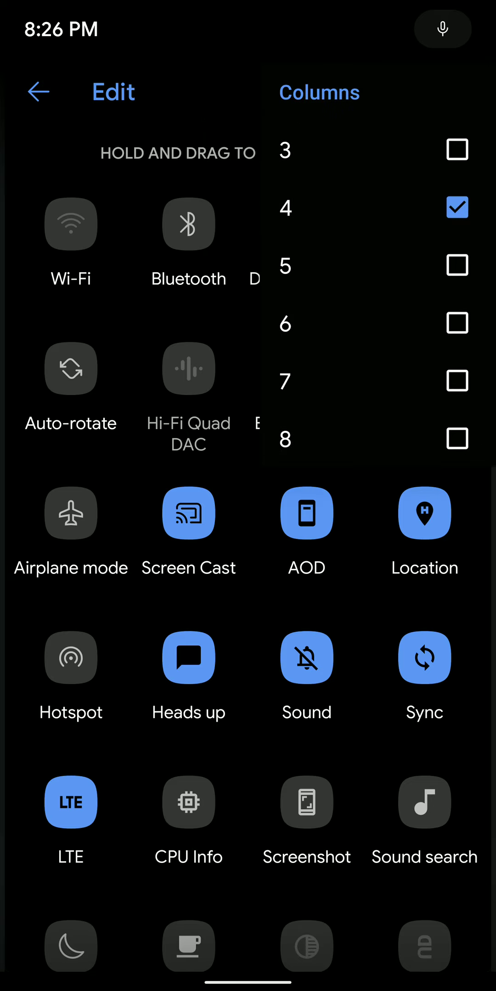
{"action": "left_click", "coordinate": [457, 208]}
{"action": "left_click", "coordinate": [464, 92]}
{"action": "left_click", "coordinate": [325, 150]}
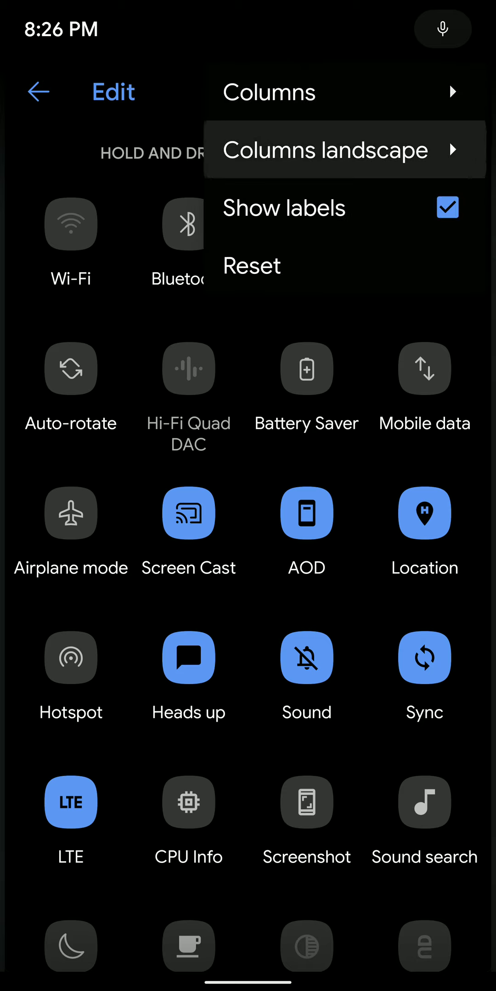
{"action": "left_click", "coordinate": [451, 203]}
{"action": "left_click", "coordinate": [465, 92]}
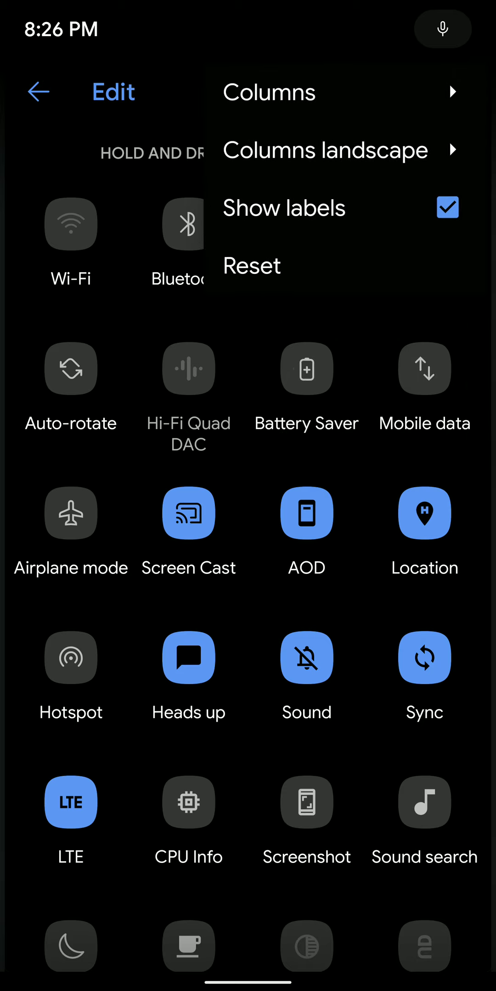
{"action": "key", "text": "Escape"}
{"action": "left_click_drag", "start_coordinate": [495, 642], "coordinate": [457, 642]}
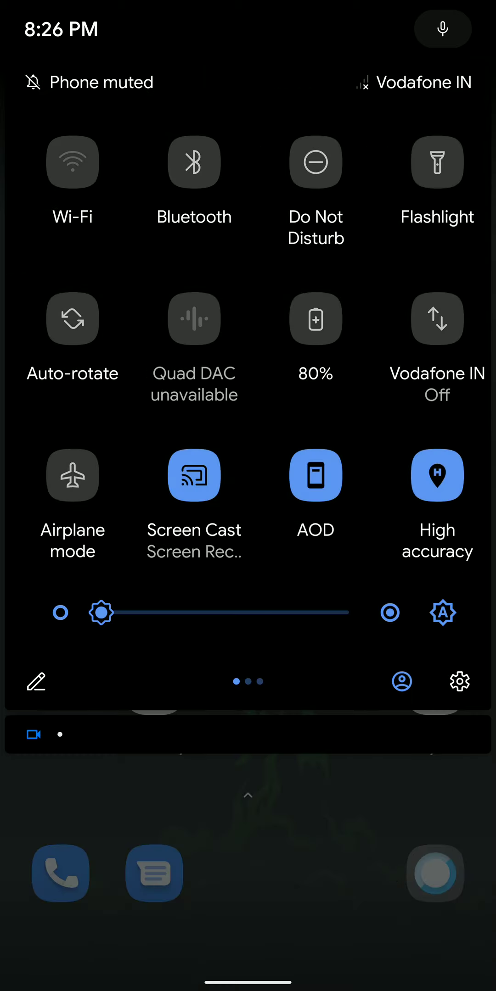
{"action": "left_click_drag", "start_coordinate": [248, 774], "coordinate": [248, 310]}
{"action": "mouse_move", "coordinate": [248, 775]}
{"action": "left_mouse_down"}
{"action": "mouse_move", "coordinate": [248, 310]}
{"action": "mouse_move", "coordinate": [247, 774]}
{"action": "left_mouse_up"}
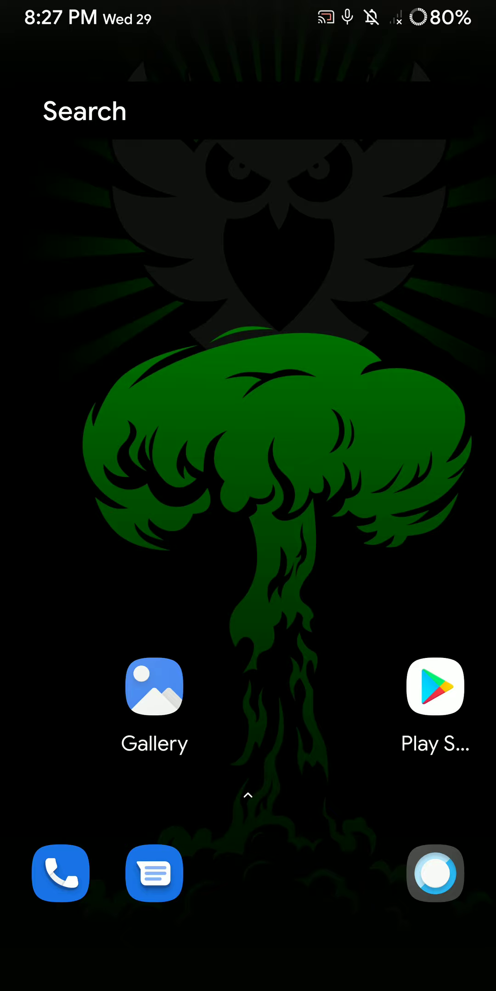
{"action": "left_click_drag", "start_coordinate": [248, 774], "coordinate": [248, 311]}
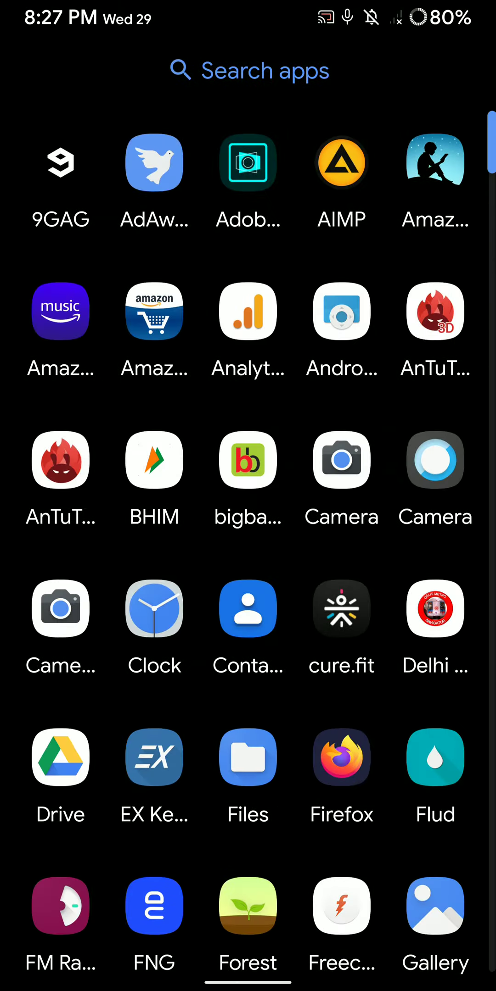
{"action": "scroll", "coordinate": [247, 496], "scroll_direction": "down", "scroll_amount": 10}
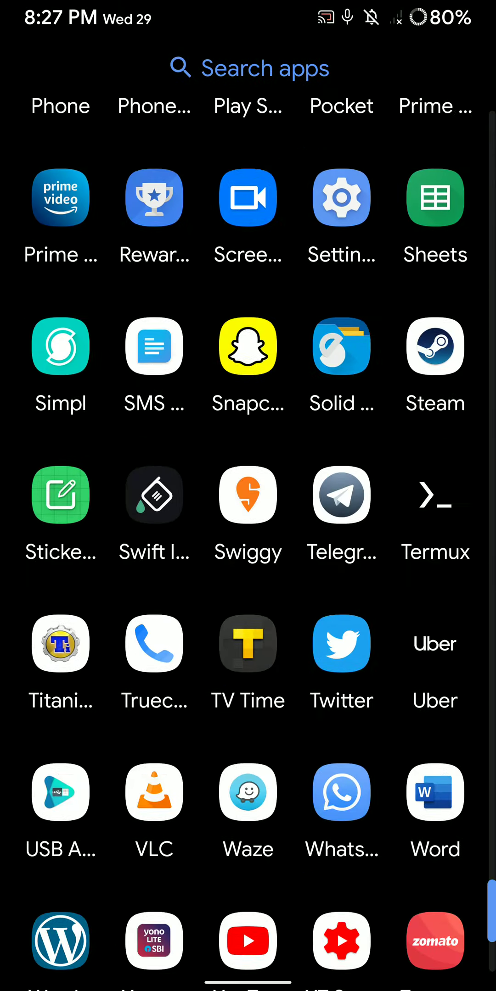
{"action": "mouse_move", "coordinate": [248, 8]}
{"action": "left_mouse_down"}
{"action": "mouse_move", "coordinate": [248, 697]}
{"action": "mouse_move", "coordinate": [247, 78]}
{"action": "left_mouse_up"}
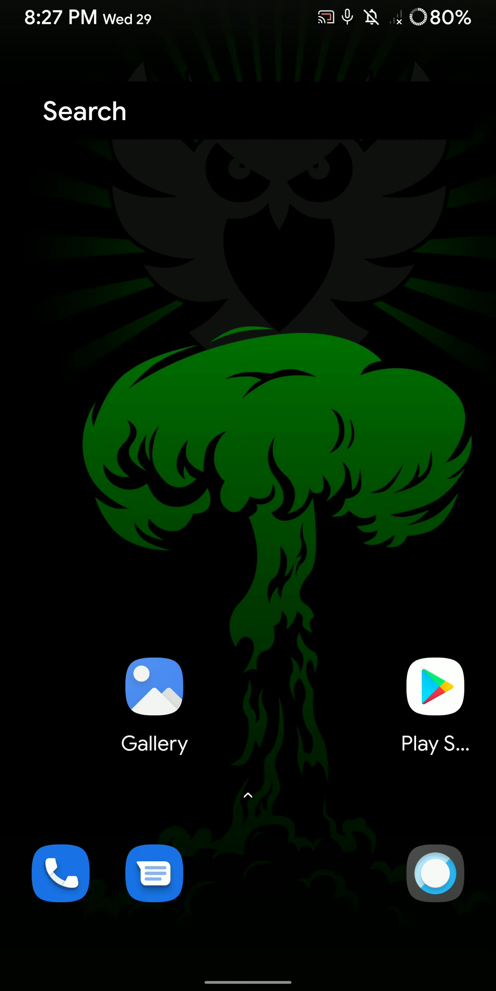
{"action": "mouse_move", "coordinate": [248, 775]}
{"action": "left_mouse_down"}
{"action": "mouse_move", "coordinate": [247, 310]}
{"action": "mouse_move", "coordinate": [248, 775]}
{"action": "left_mouse_up"}
{"action": "scroll", "coordinate": [248, 496], "scroll_direction": "down", "scroll_amount": 10}
{"action": "scroll", "coordinate": [248, 496], "scroll_direction": "down", "scroll_amount": 5}
{"action": "scroll", "coordinate": [248, 496], "scroll_direction": "up", "scroll_amount": 15}
{"action": "left_click_drag", "start_coordinate": [248, 8], "coordinate": [248, 543]}
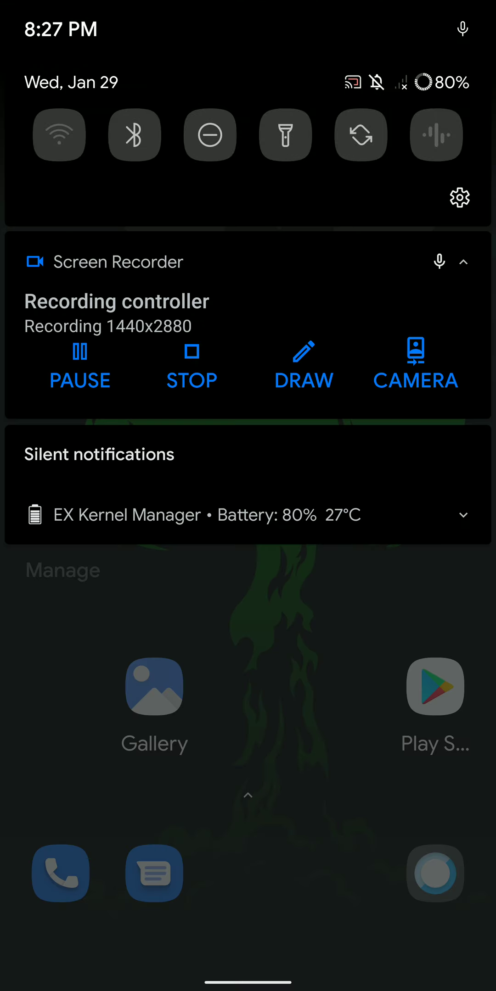
{"action": "left_click_drag", "start_coordinate": [248, 233], "coordinate": [249, 697]}
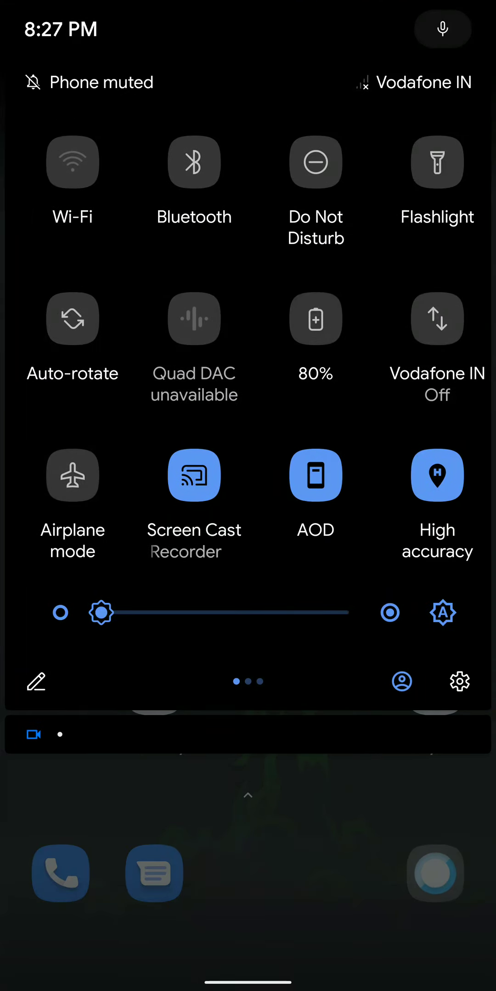
{"action": "left_click_drag", "start_coordinate": [491, 387], "coordinate": [418, 387]}
{"action": "left_click_drag", "start_coordinate": [248, 232], "coordinate": [248, 697]}
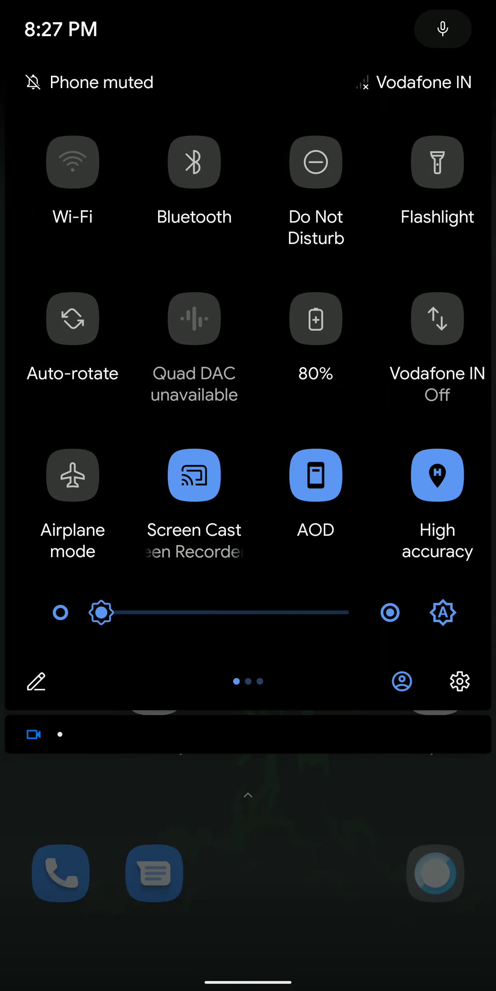
{"action": "left_click", "coordinate": [36, 681]}
{"action": "scroll", "coordinate": [248, 495], "scroll_direction": "down", "scroll_amount": 3}
{"action": "scroll", "coordinate": [247, 496], "scroll_direction": "down", "scroll_amount": 5}
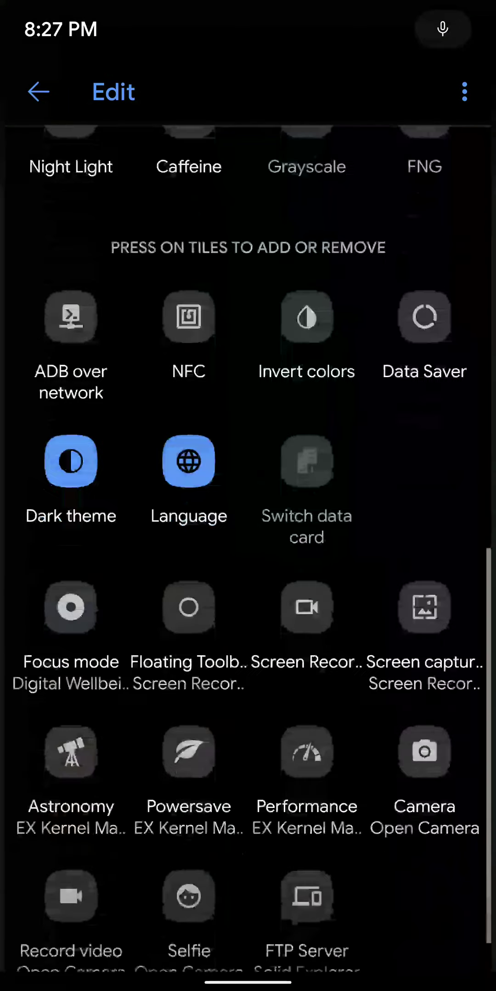
{"action": "scroll", "coordinate": [247, 496], "scroll_direction": "up", "scroll_amount": 10}
{"action": "left_click_drag", "start_coordinate": [493, 643], "coordinate": [434, 643]}
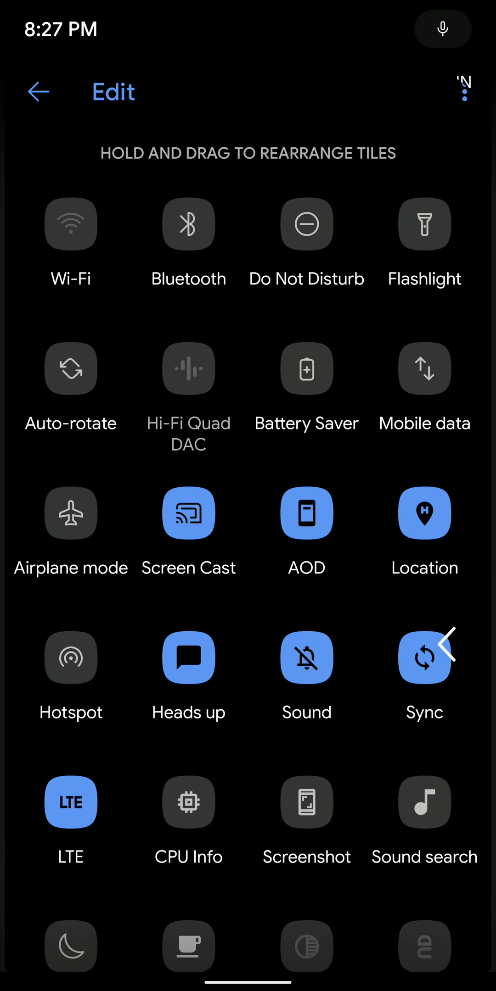
{"action": "left_click_drag", "start_coordinate": [248, 698], "coordinate": [248, 233]}
{"action": "left_click_drag", "start_coordinate": [248, 774], "coordinate": [248, 310]}
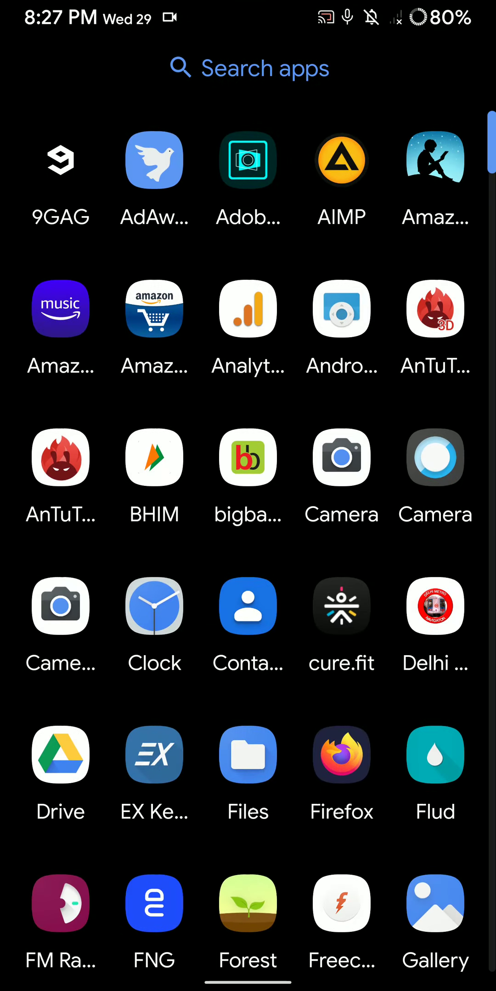
{"action": "scroll", "coordinate": [248, 496], "scroll_direction": "down", "scroll_amount": 10}
{"action": "scroll", "coordinate": [248, 496], "scroll_direction": "down", "scroll_amount": 5}
- Long-press the home screen and choose Home settings to reach icon pack, rotation and grid options
{"action": "left_click_drag", "start_coordinate": [248, 984], "coordinate": [248, 697]}
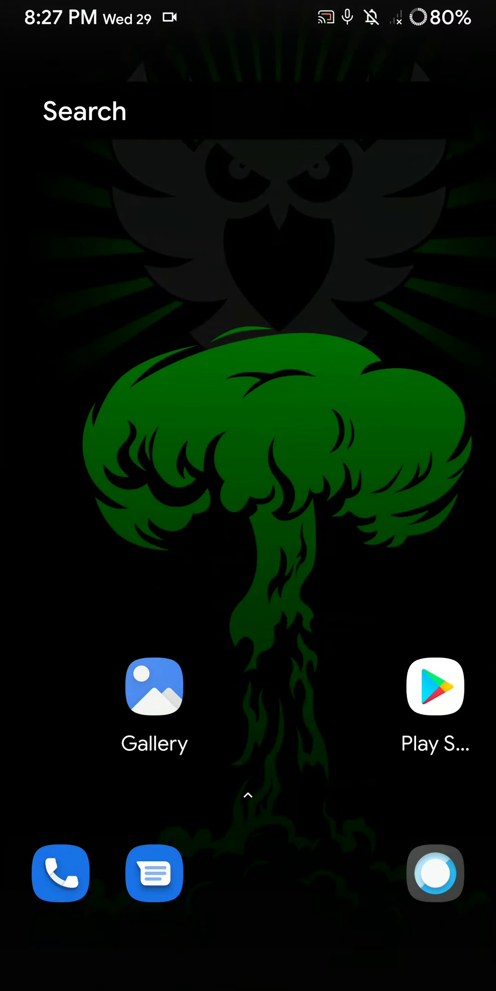
{"action": "left_click_drag", "start_coordinate": [248, 16], "coordinate": [248, 542]}
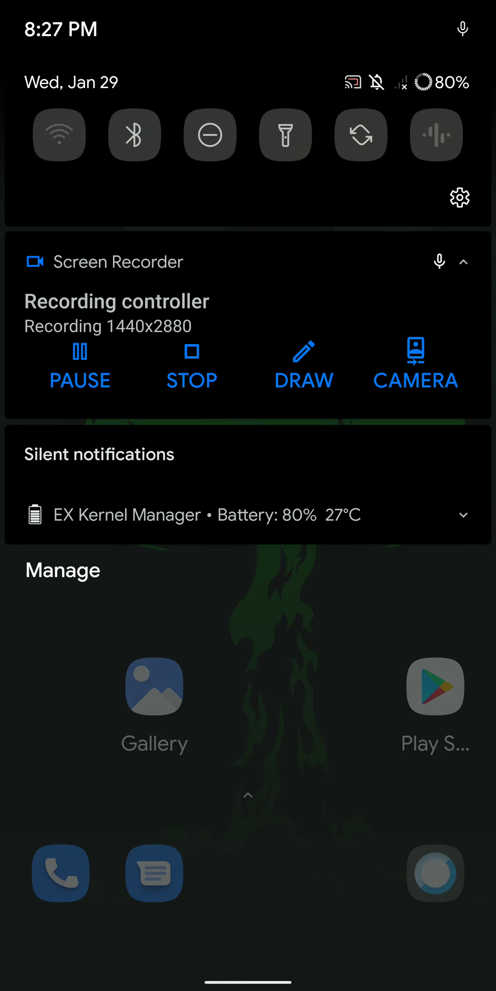
{"action": "left_click_drag", "start_coordinate": [248, 774], "coordinate": [249, 232]}
{"action": "left_click", "coordinate": [298, 411]}
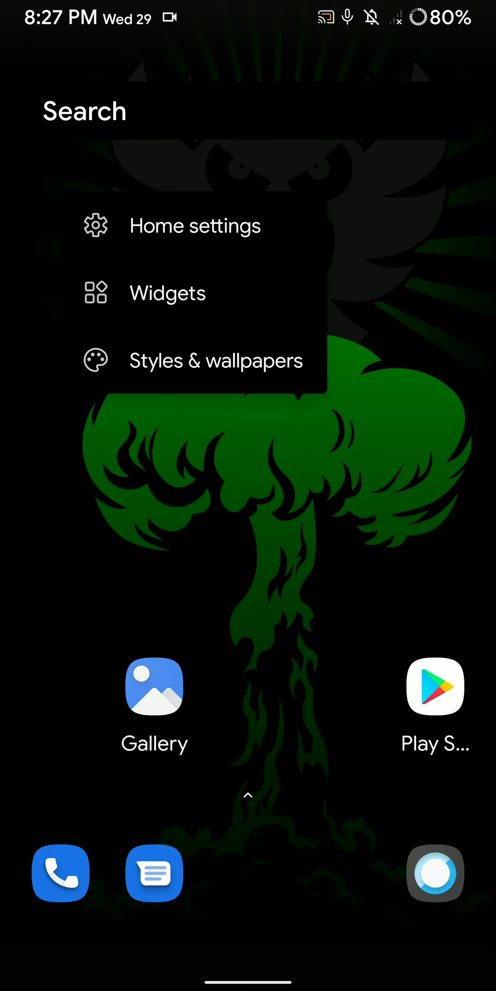
{"action": "left_click", "coordinate": [195, 226]}
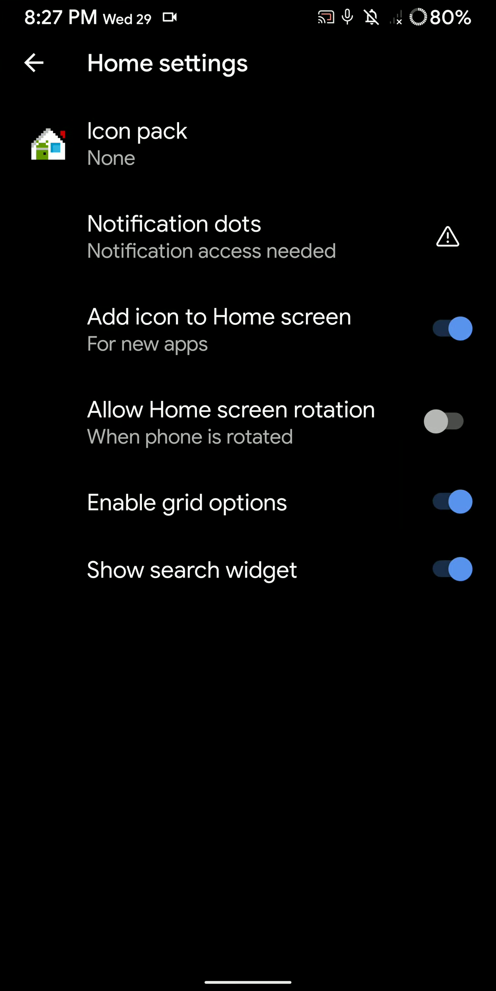